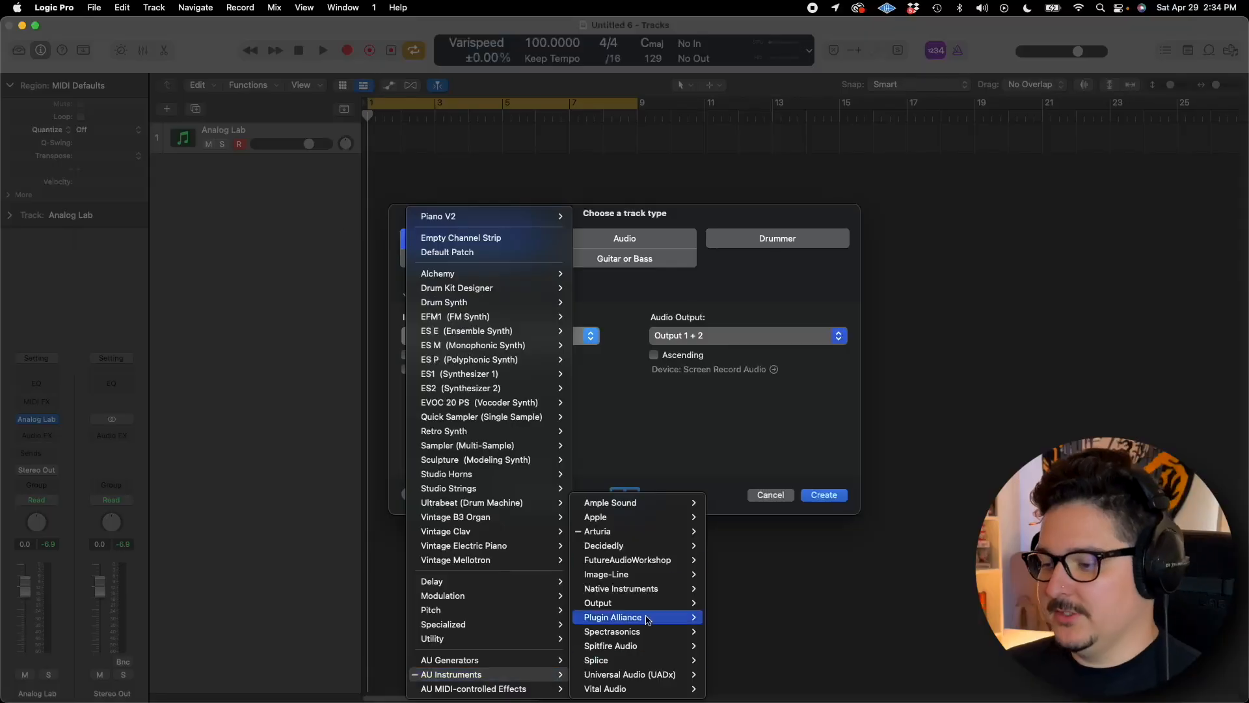
# - Create one software instrument track with Arturia's CZ V as its instrument, routed to Output 1 + 2
pyautogui.moveTo(661, 534)
pyautogui.moveTo(755, 388)
pyautogui.click(848, 388)
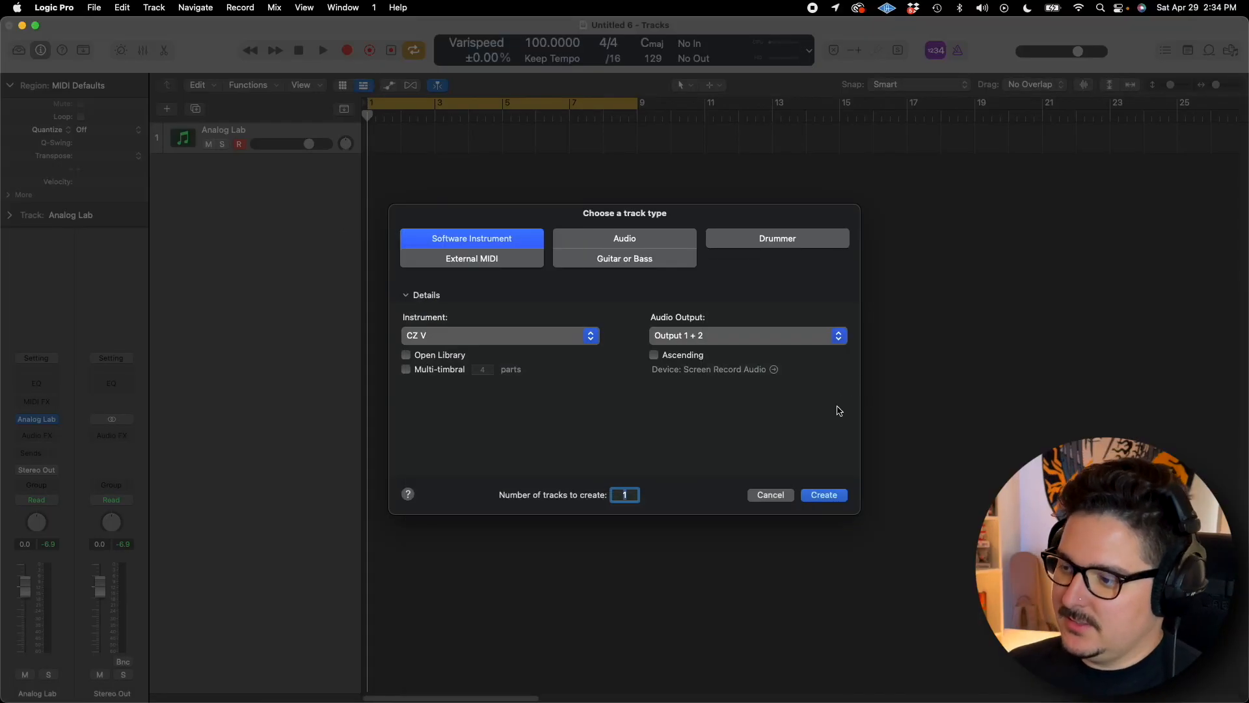
pyautogui.click(823, 500)
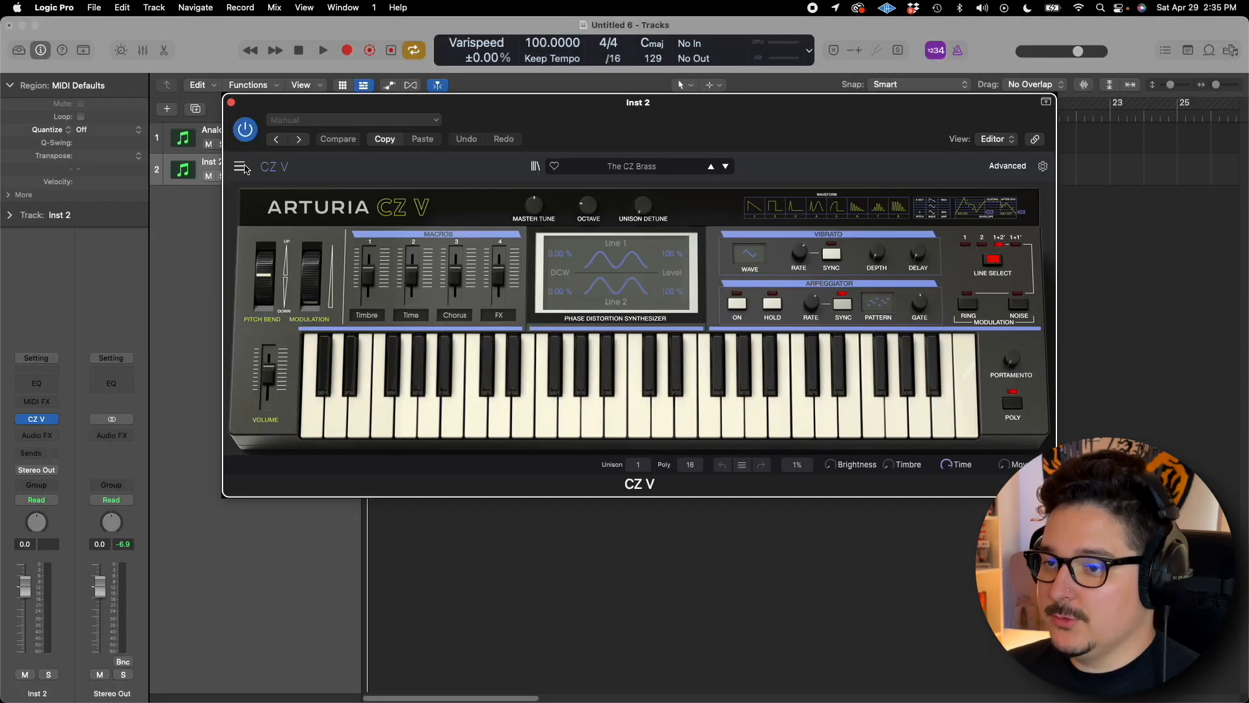
# - Start a new default preset in CZ V and raise its Portamento Time slightly
pyautogui.click(239, 167)
pyautogui.click(257, 182)
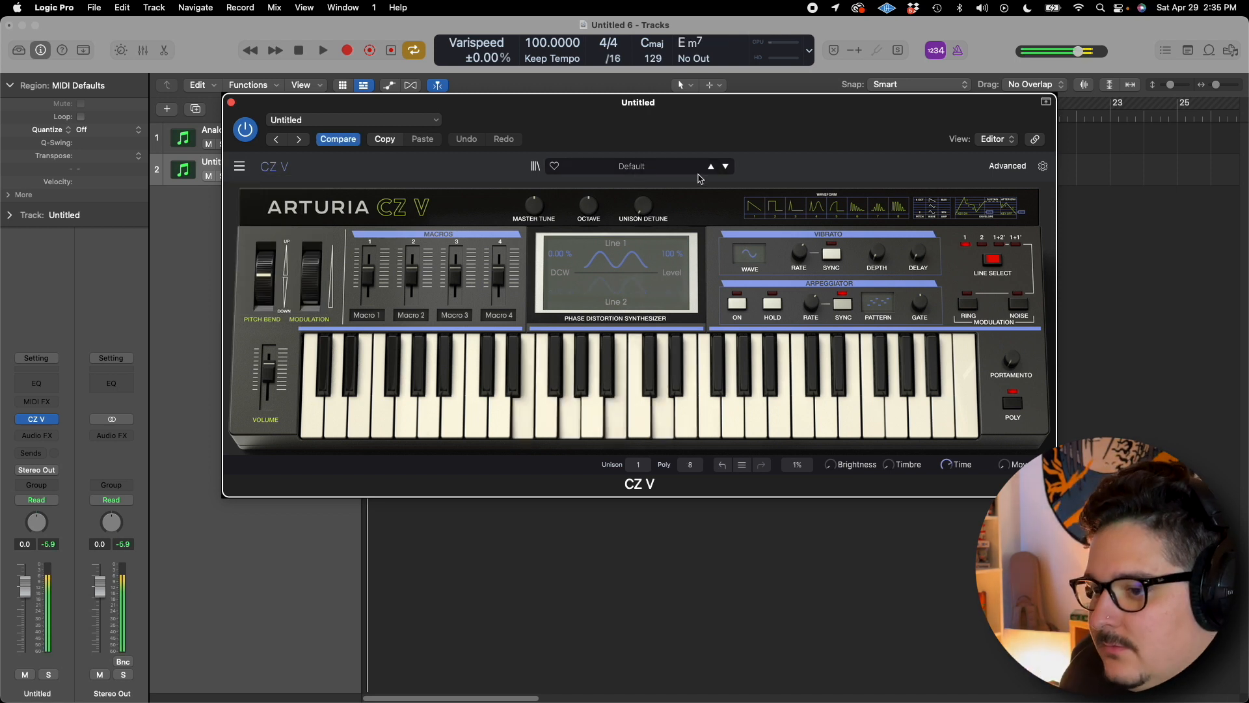
pyautogui.moveTo(1013, 361)
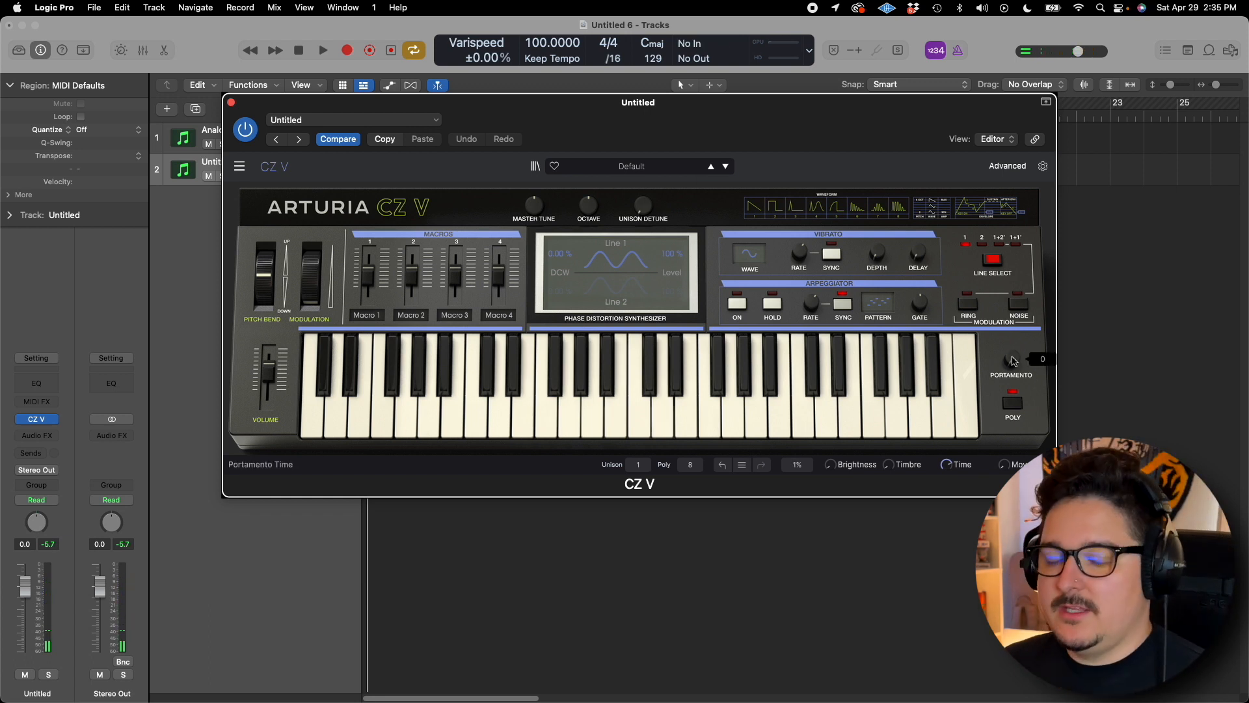
pyautogui.moveTo(1013, 363); pyautogui.dragTo(1013, 358)
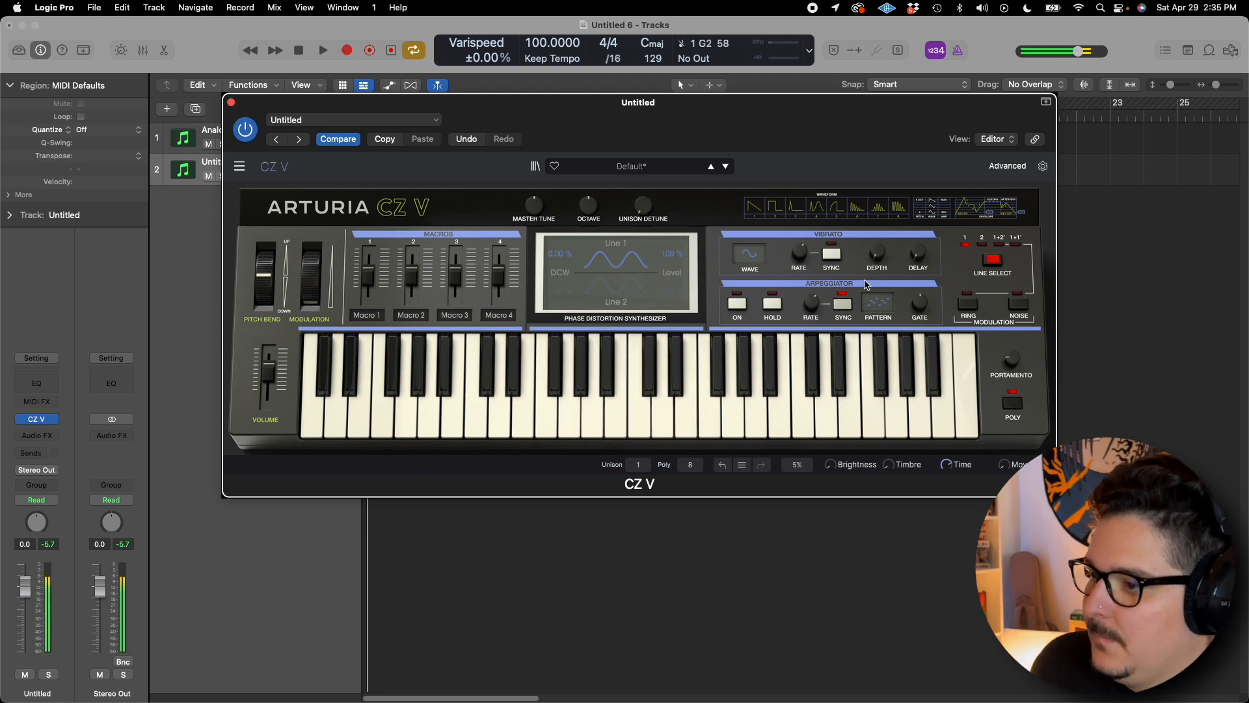
# - Reshape the Line 1 Amp envelope with a short attack ramp on point 2 and point 3 at about 0.25 s
pyautogui.click(1004, 168)
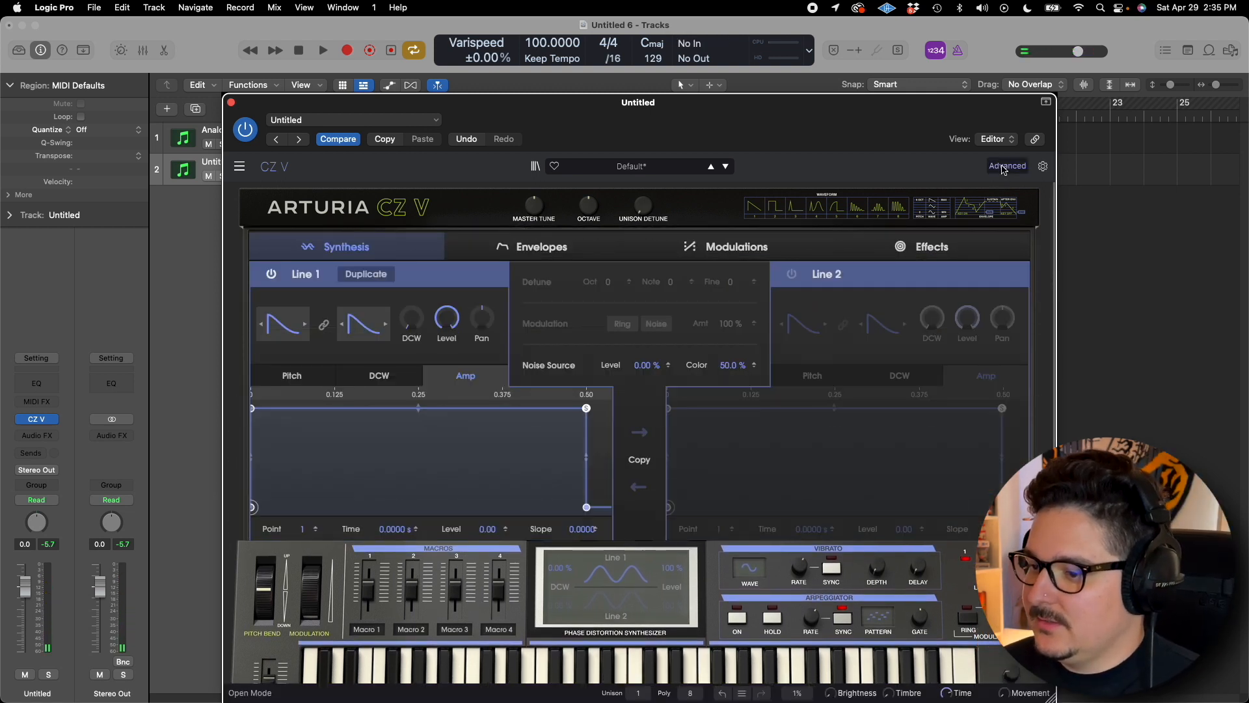
pyautogui.click(518, 247)
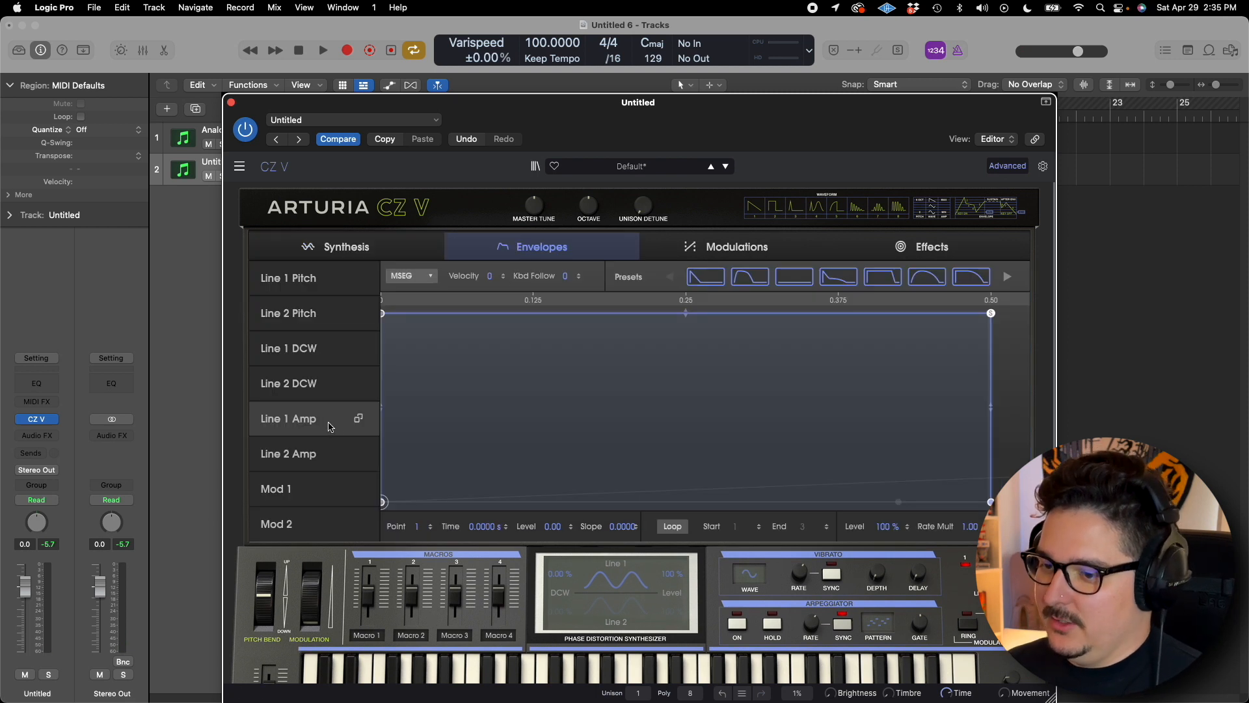
pyautogui.click(384, 314)
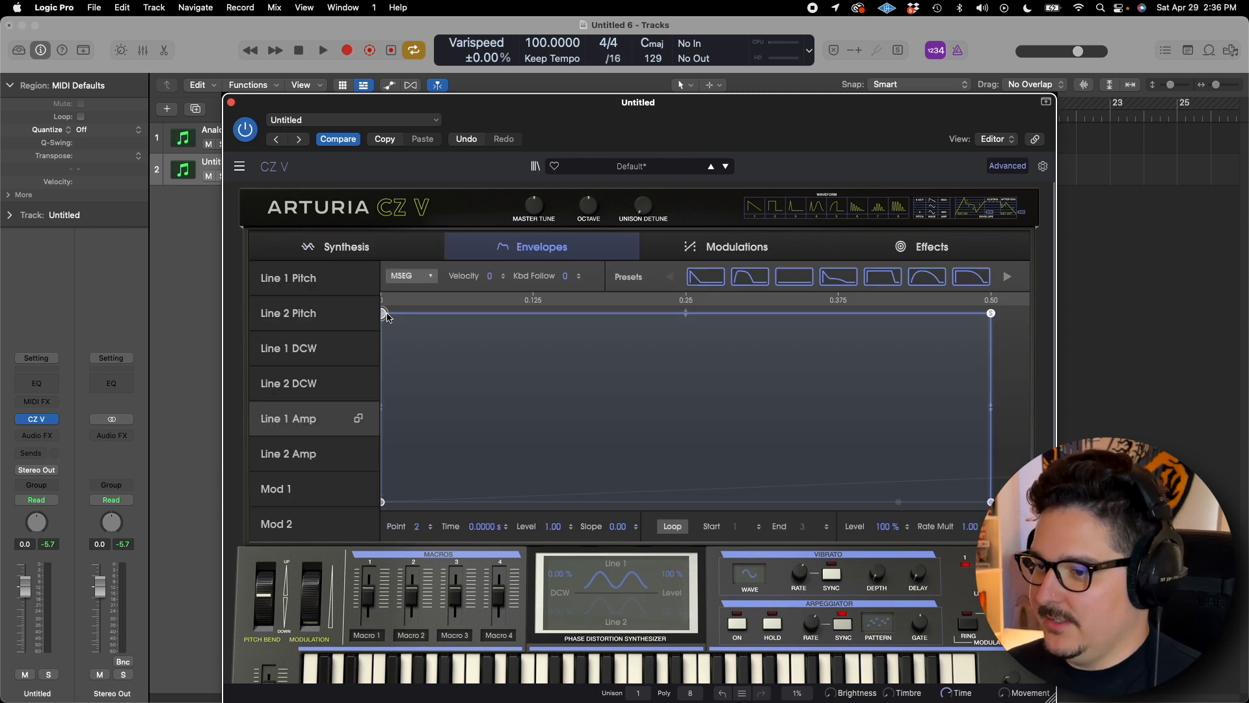
pyautogui.moveTo(384, 314); pyautogui.dragTo(419, 312)
pyautogui.moveTo(991, 312); pyautogui.dragTo(684, 313)
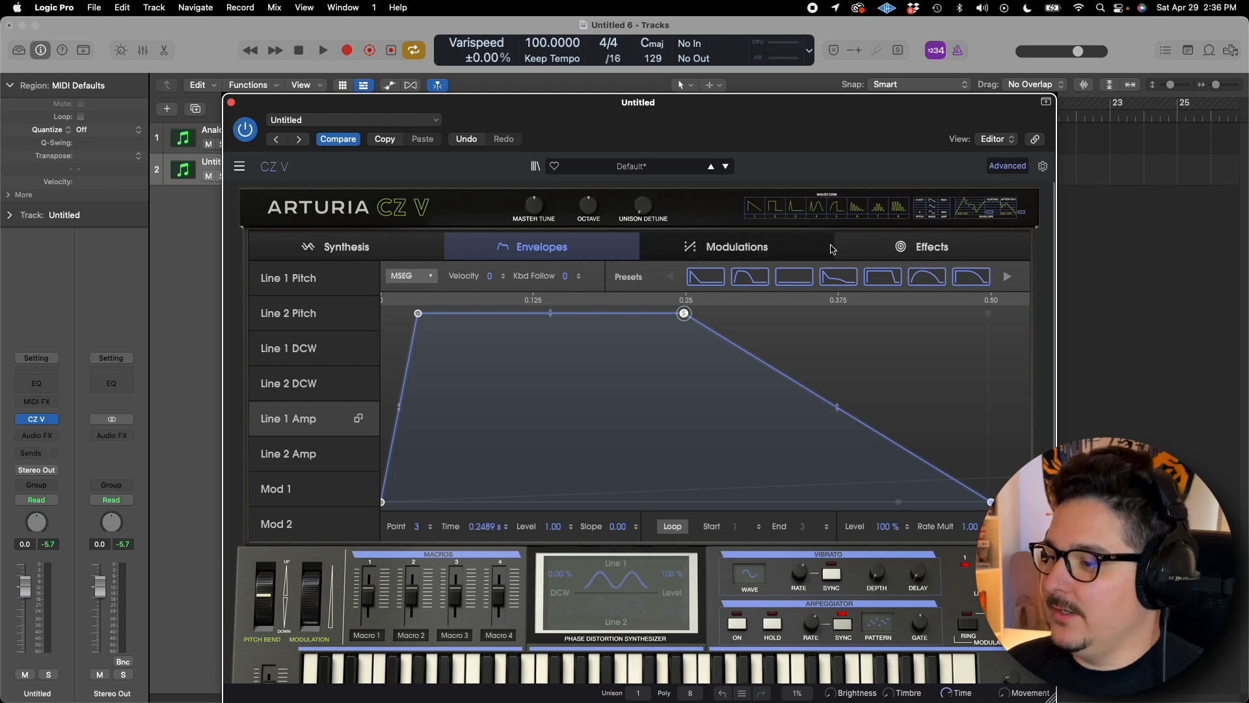
# - Add a Chorus in effect slot 1 and reduce its Dry/Wet mix and Delay
pyautogui.click(892, 252)
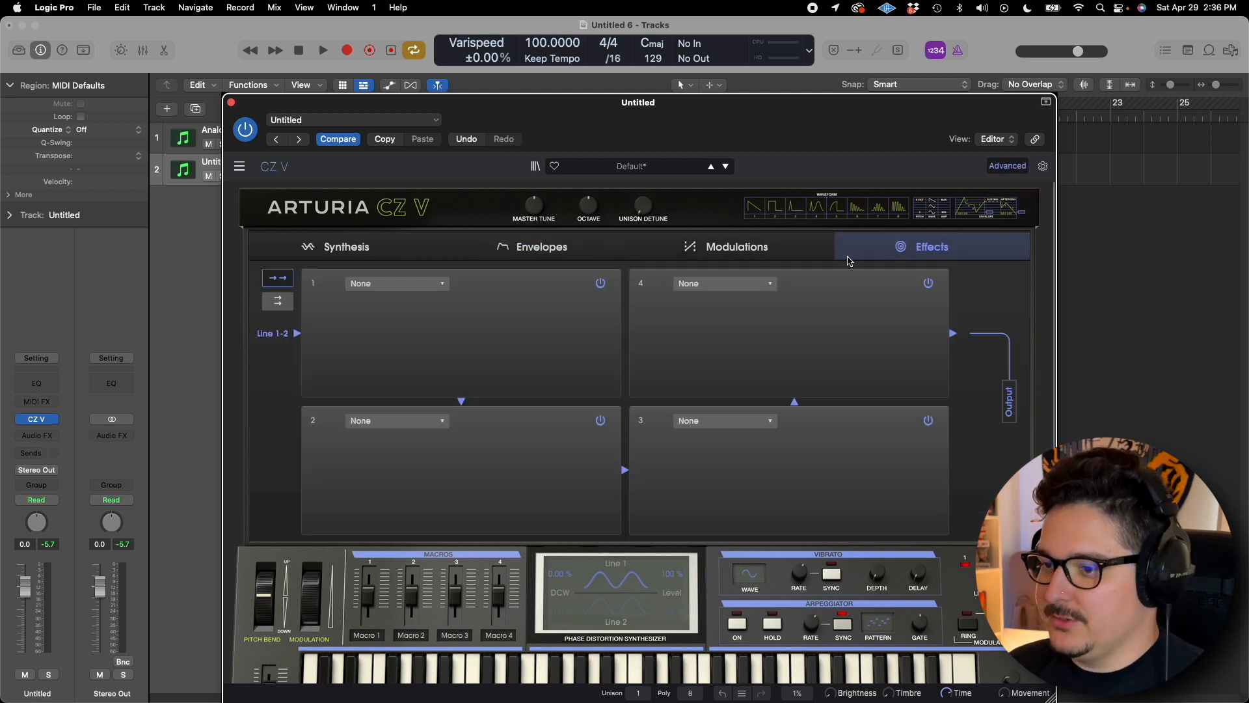
pyautogui.click(394, 284)
pyautogui.click(367, 358)
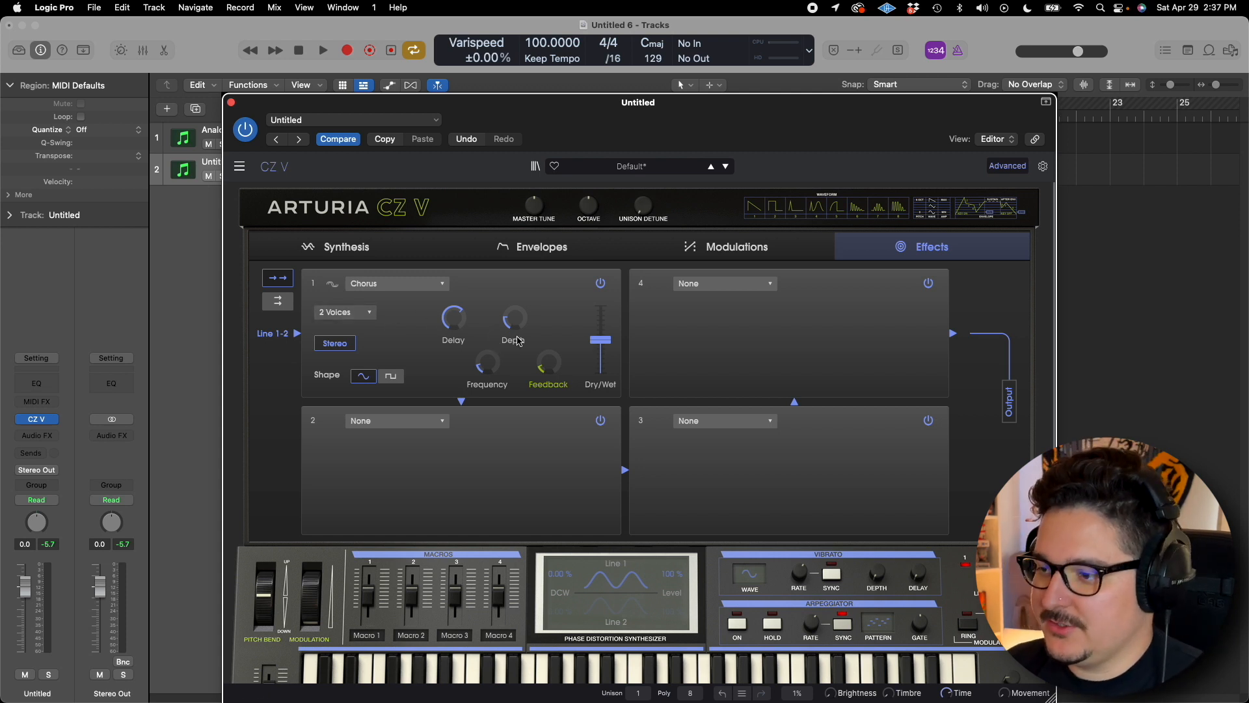
pyautogui.moveTo(600, 339); pyautogui.dragTo(600, 350)
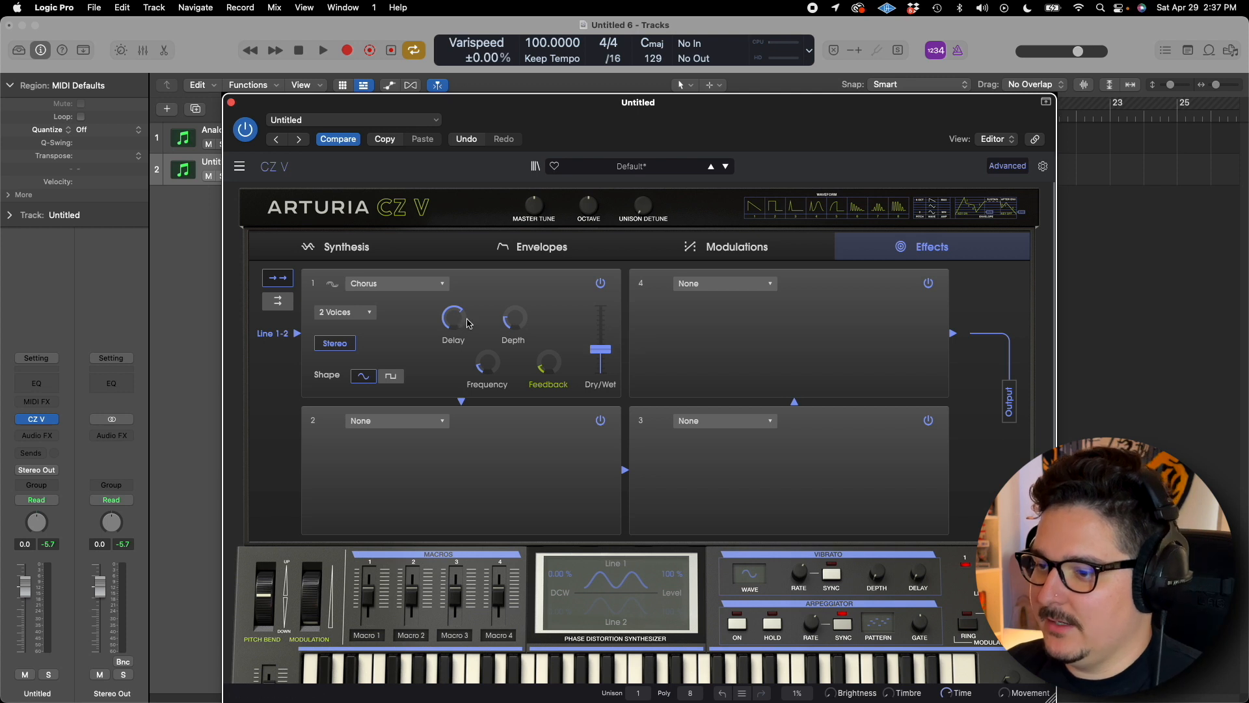
pyautogui.moveTo(454, 318)
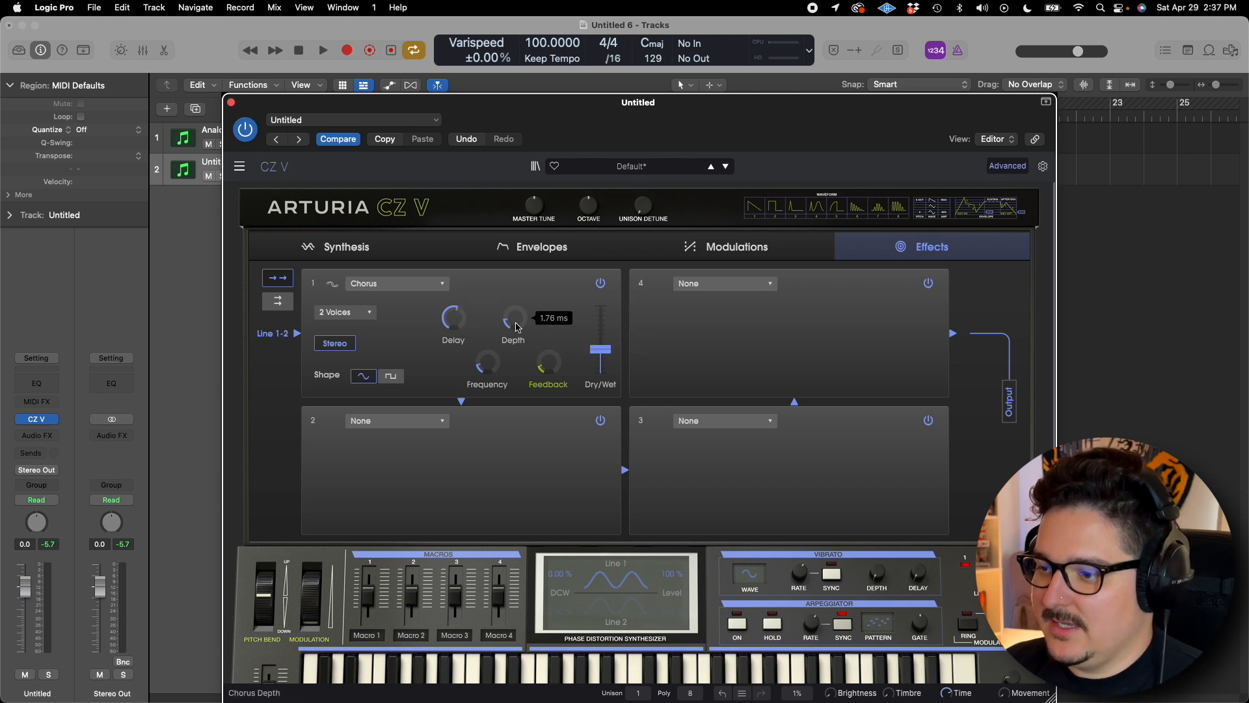
pyautogui.moveTo(487, 362)
pyautogui.moveTo(548, 363)
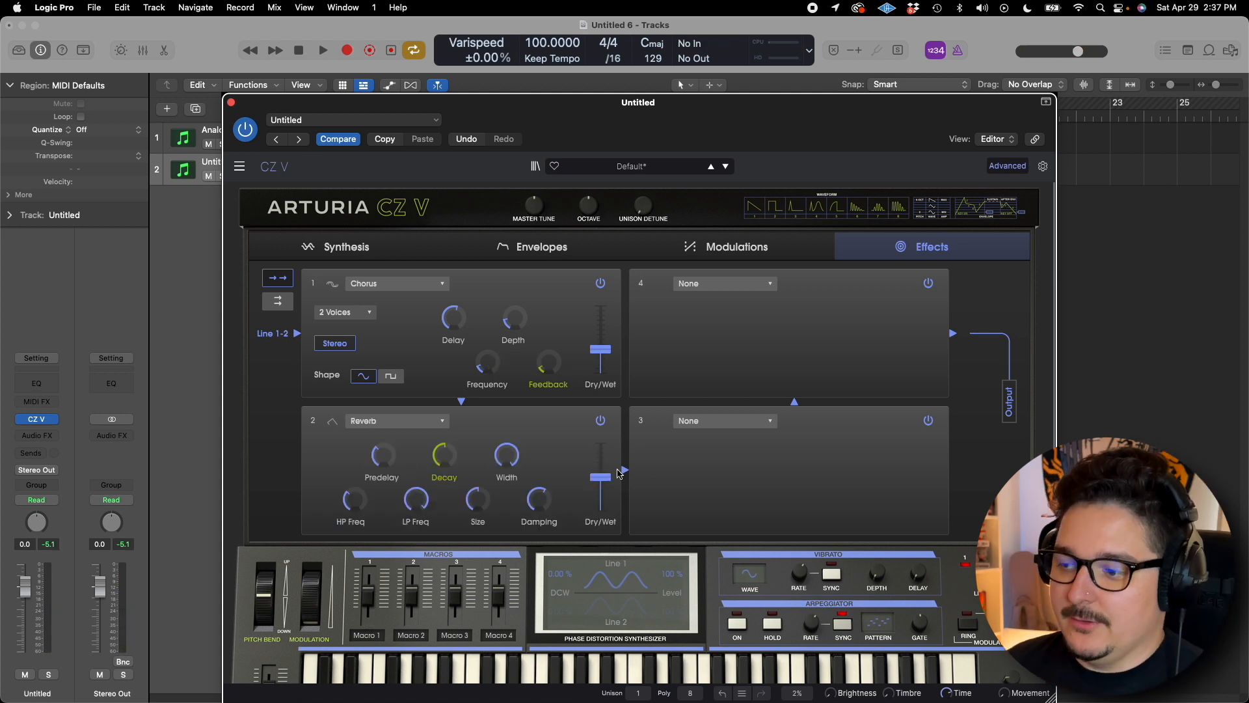
# - Lower the Dry/Wet mix of the slot 2 Reverb, set its Decay to about 0.393 and raise its HP Freq slightly
pyautogui.moveTo(599, 473); pyautogui.dragTo(600, 490)
pyautogui.moveTo(445, 456); pyautogui.dragTo(445, 467)
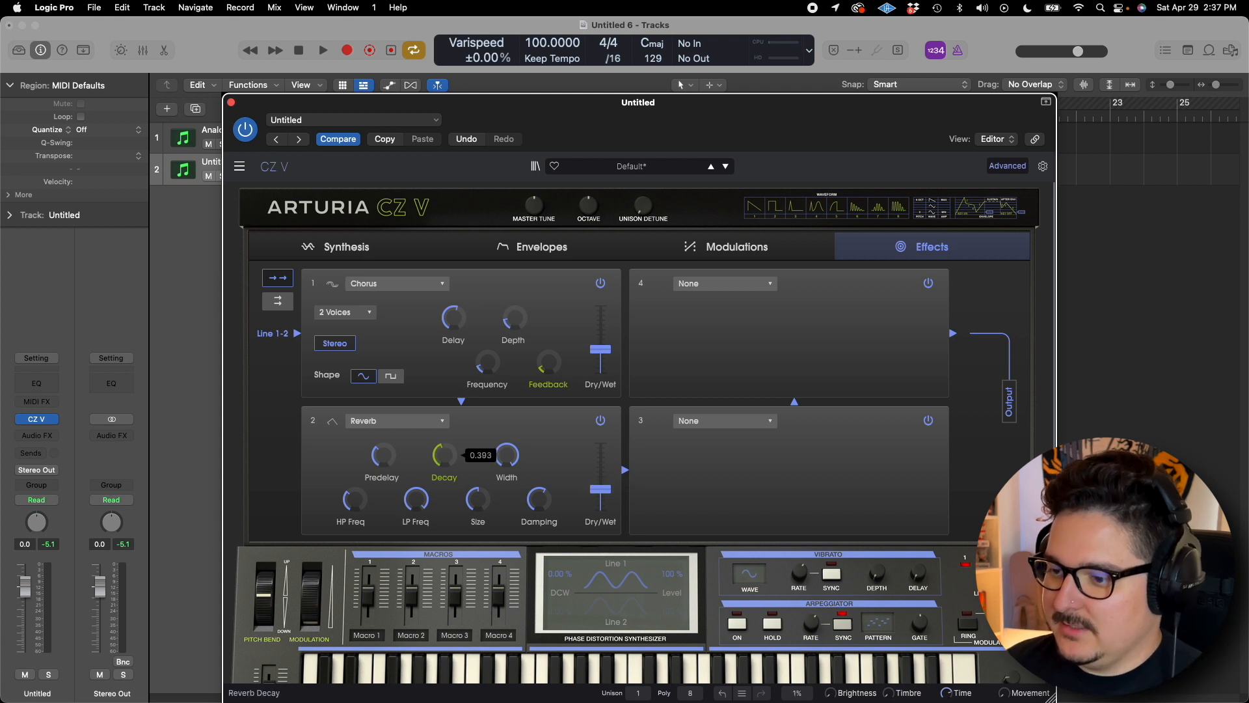
pyautogui.moveTo(356, 497)
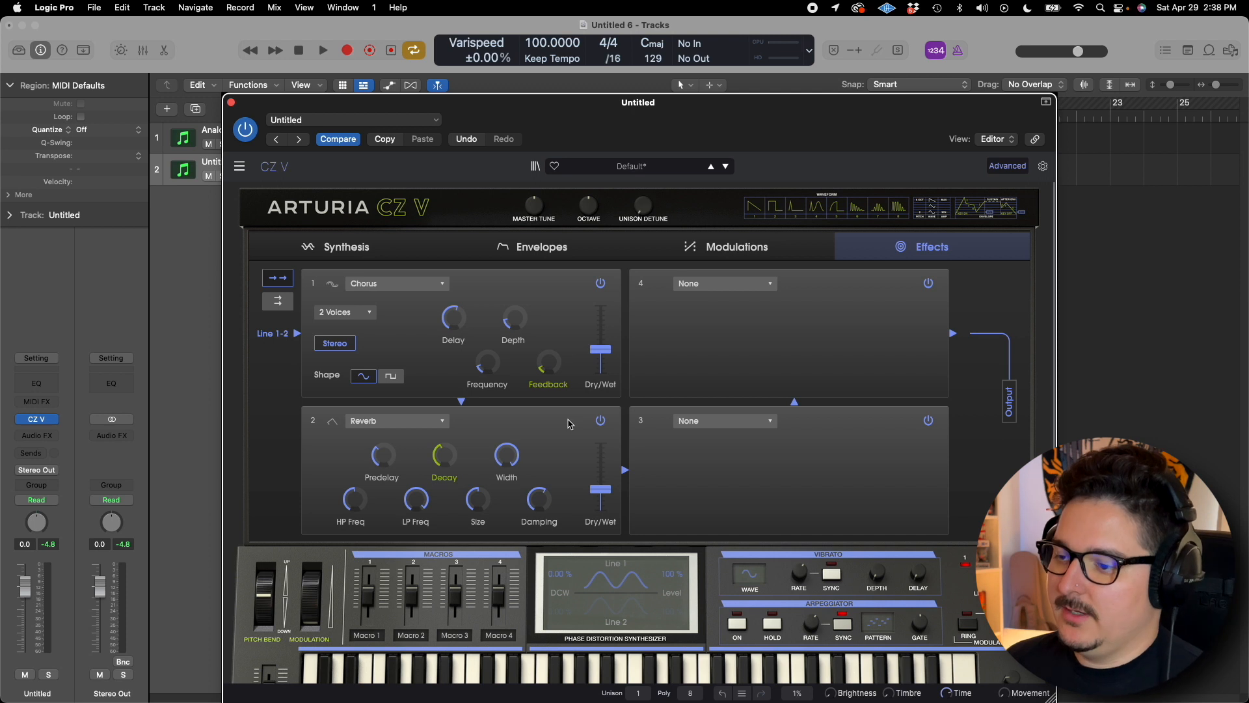
# - Add a low-pass Multimode Filter in effect slot 3 with slope 24, Dry/Wet at maximum and Cutoff at about 549 Hz
pyautogui.click(712, 421)
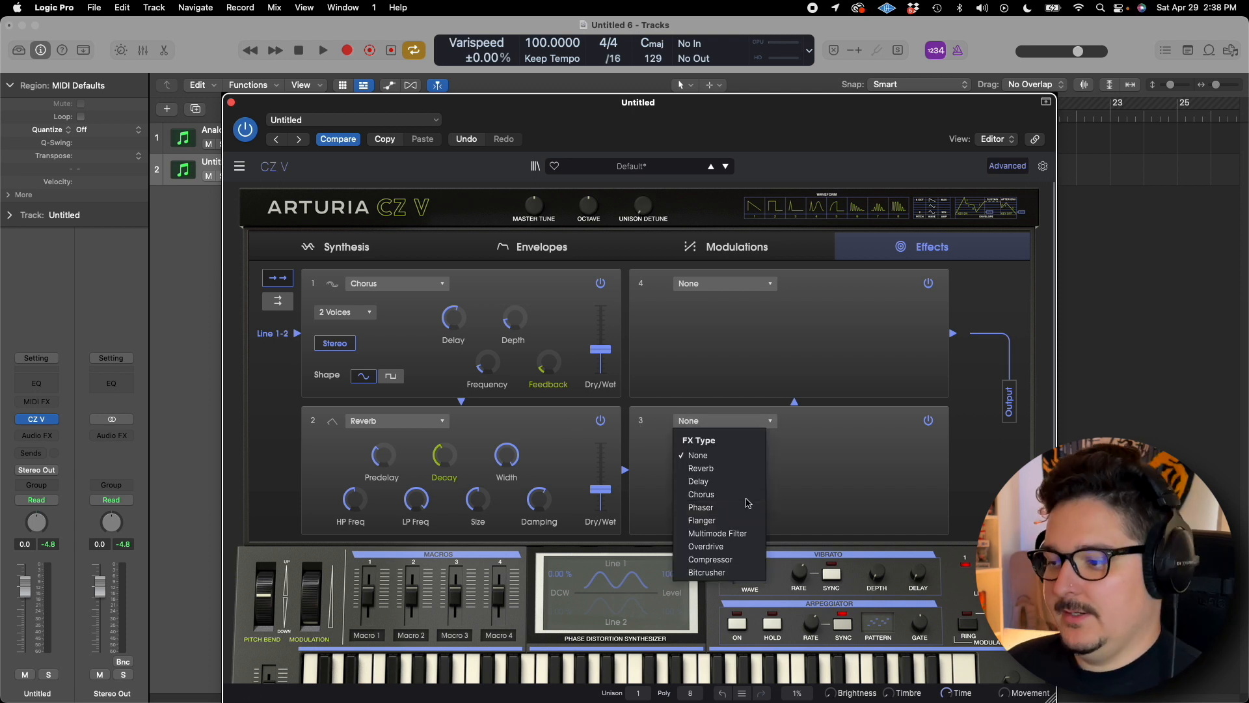
pyautogui.click(744, 534)
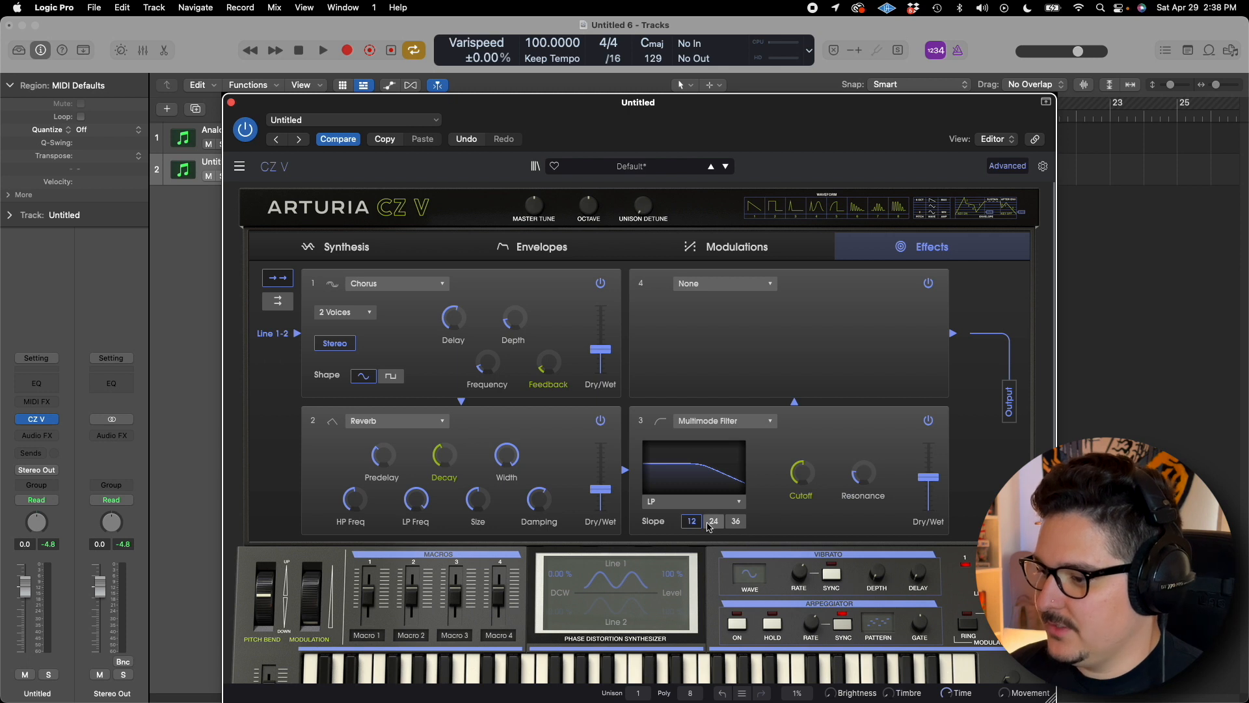
pyautogui.click(715, 522)
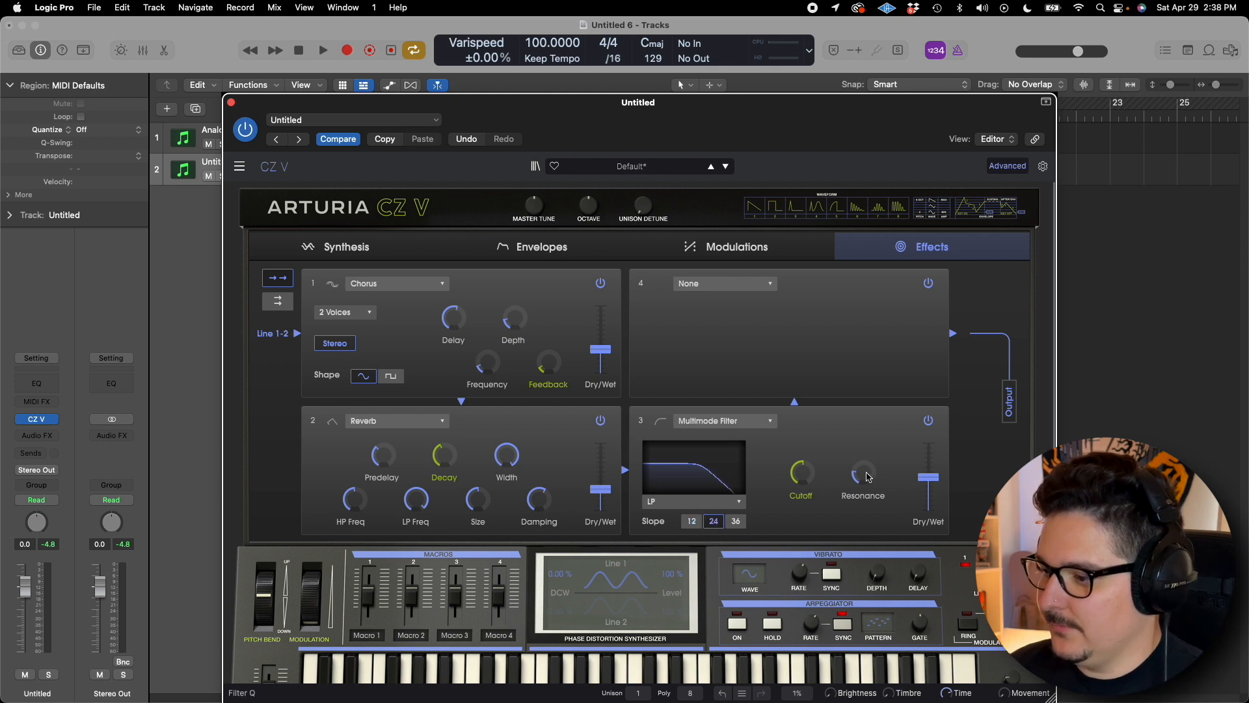
pyautogui.moveTo(929, 478); pyautogui.dragTo(927, 444)
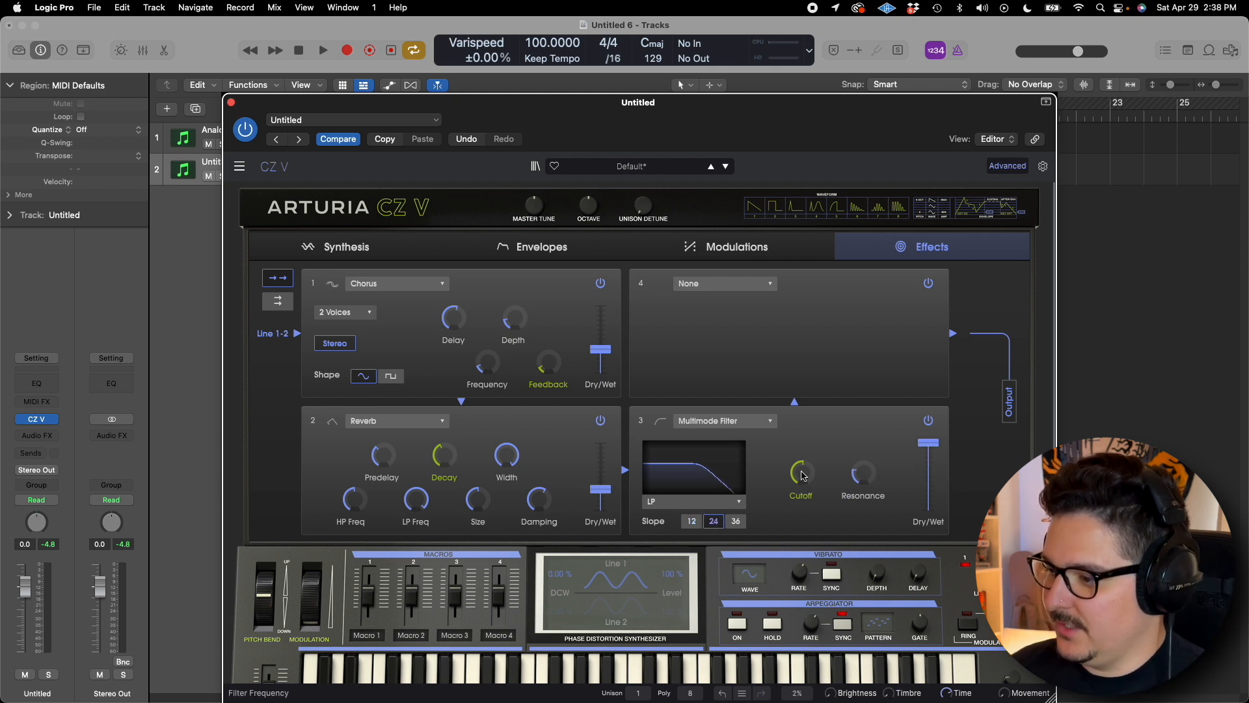
pyautogui.moveTo(802, 473); pyautogui.dragTo(802, 489)
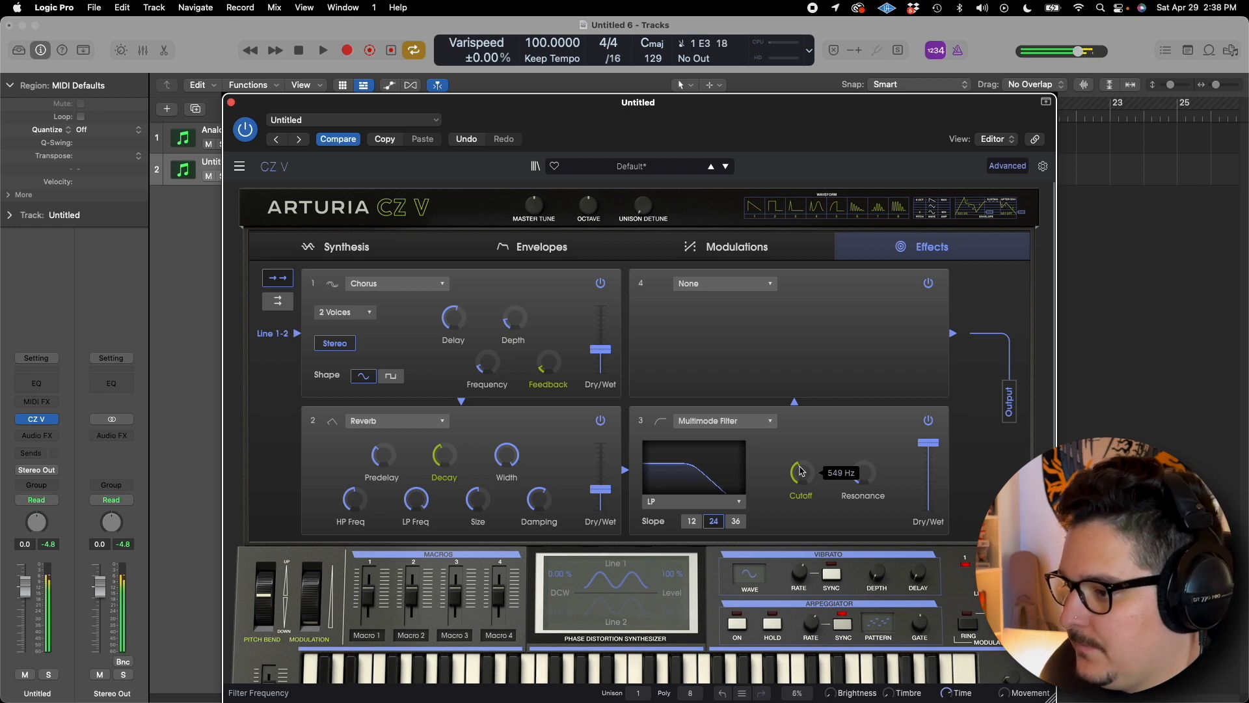
# - Add a Multimode Filter in effect slot 4 as HP with slope 36, a lowered Cutoff and Dry/Wet at maximum
pyautogui.click(722, 284)
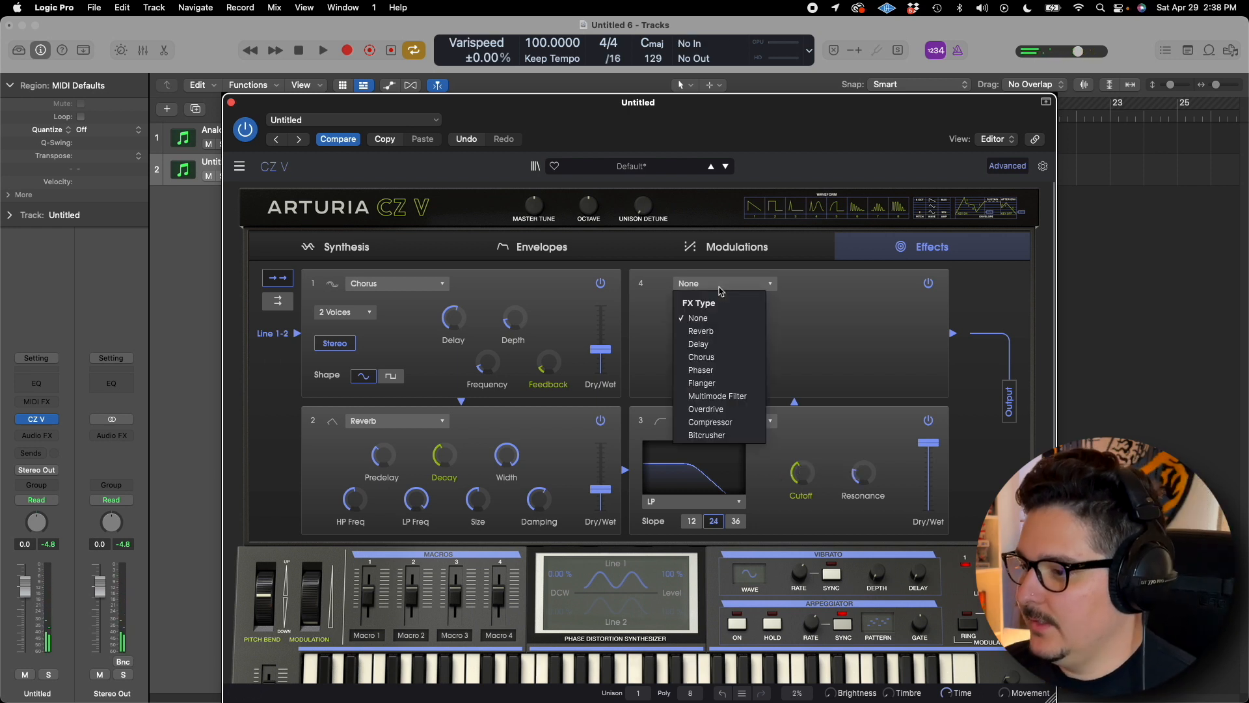
pyautogui.click(730, 395)
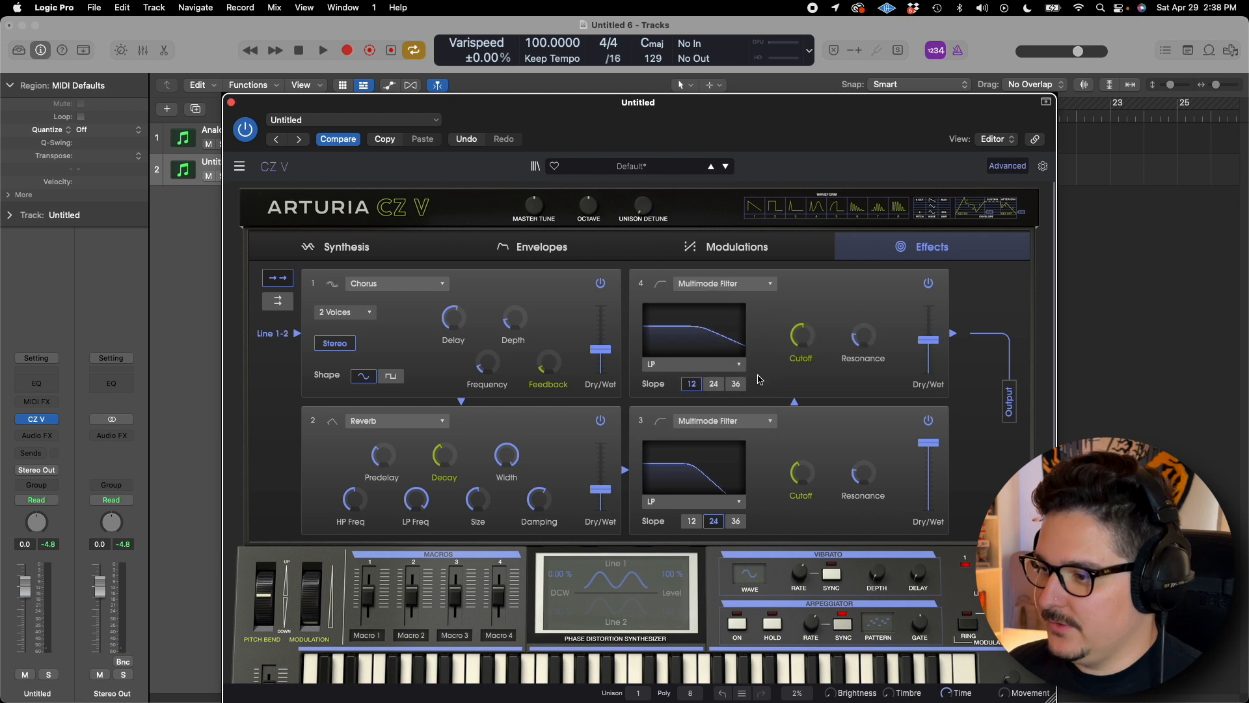
pyautogui.click(687, 366)
pyautogui.click(695, 411)
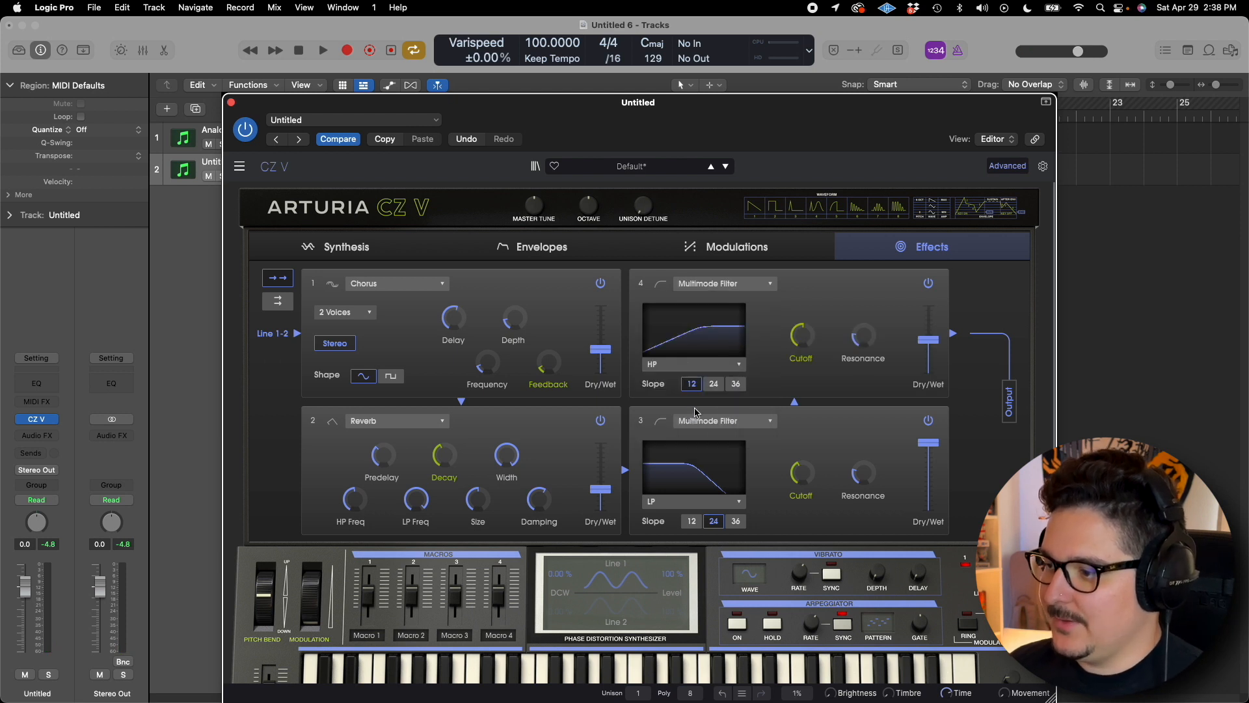
pyautogui.moveTo(805, 338); pyautogui.dragTo(801, 356)
pyautogui.click(714, 383)
pyautogui.click(736, 384)
pyautogui.moveTo(875, 330); pyautogui.dragTo(929, 305)
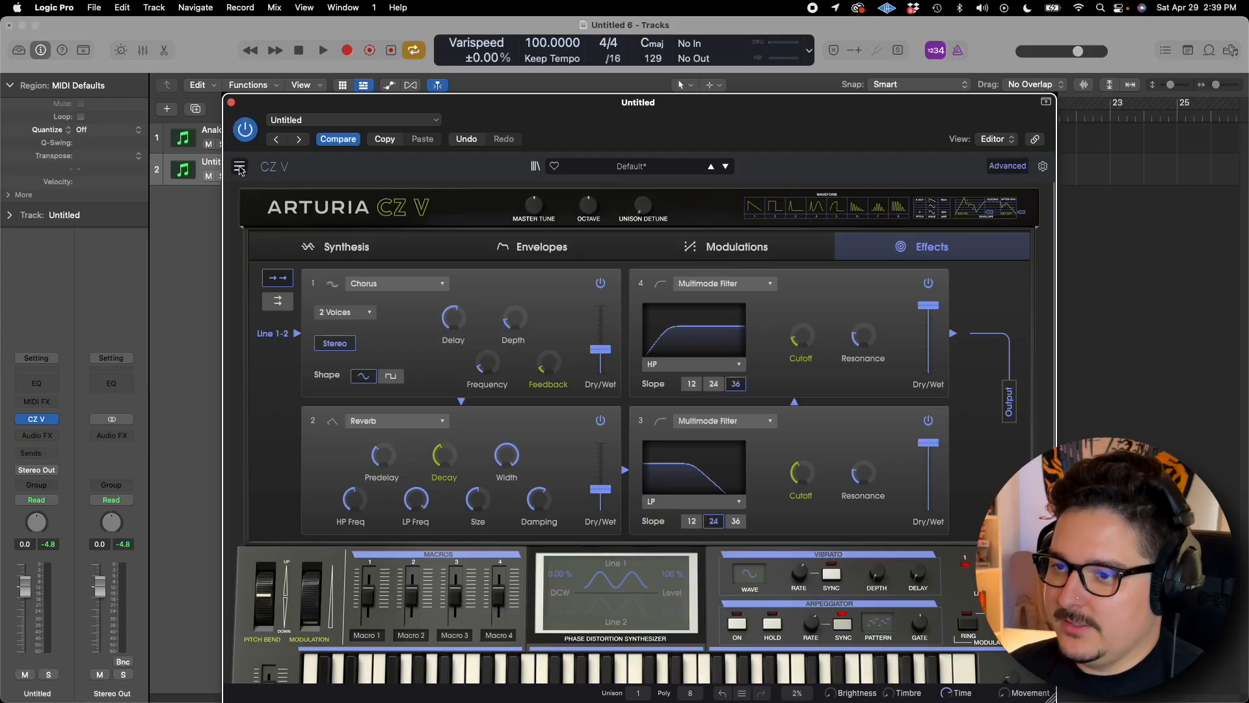
# - Save the sound as a preset named Glide Pad in a bank called "new bank"
pyautogui.click(239, 166)
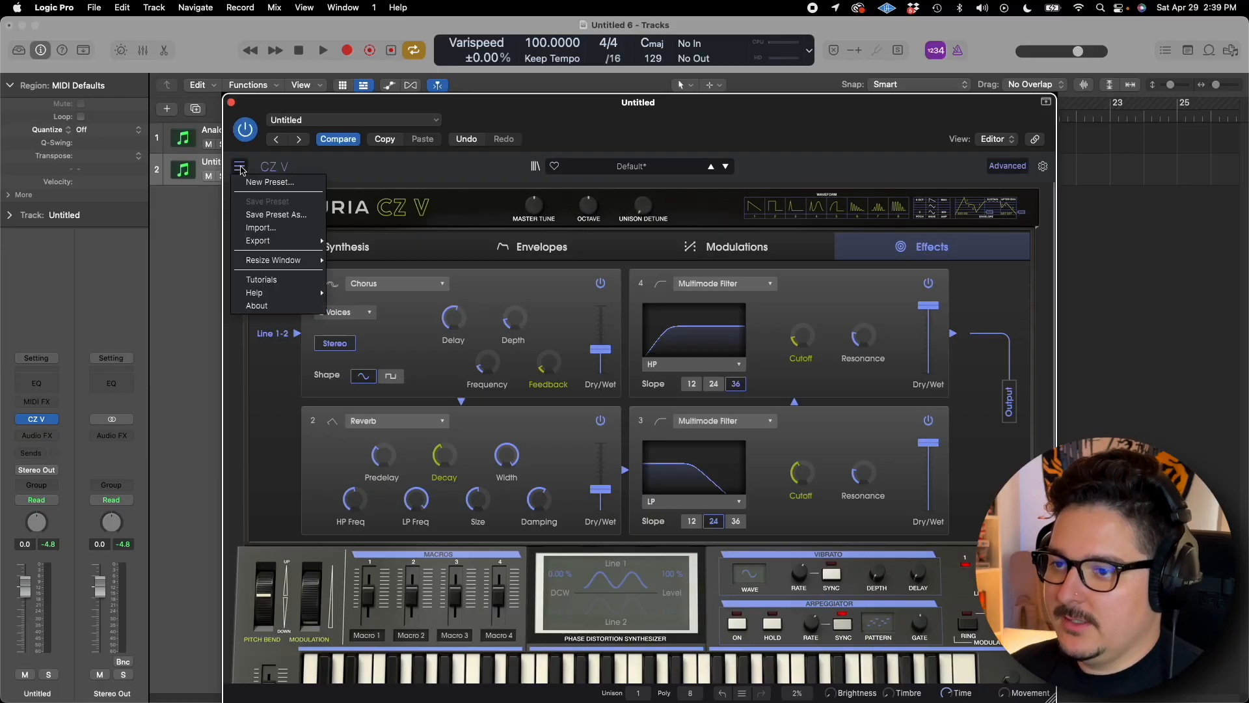
pyautogui.click(269, 216)
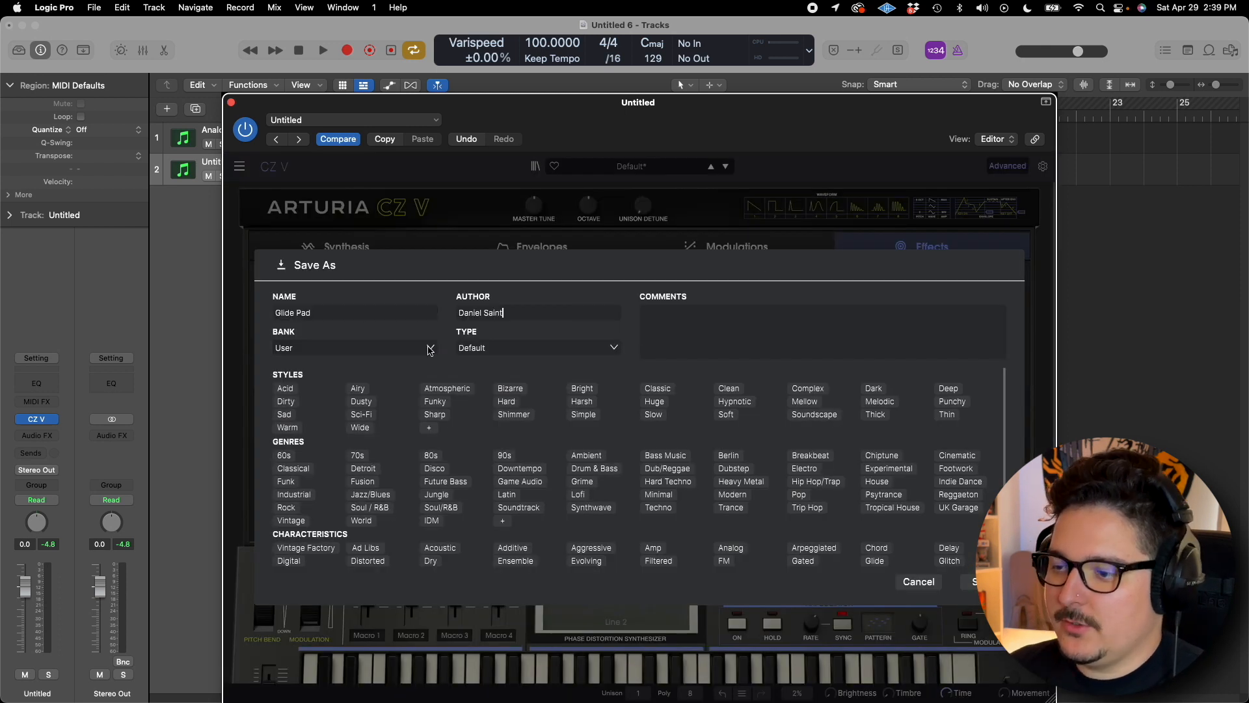
pyautogui.click(306, 351)
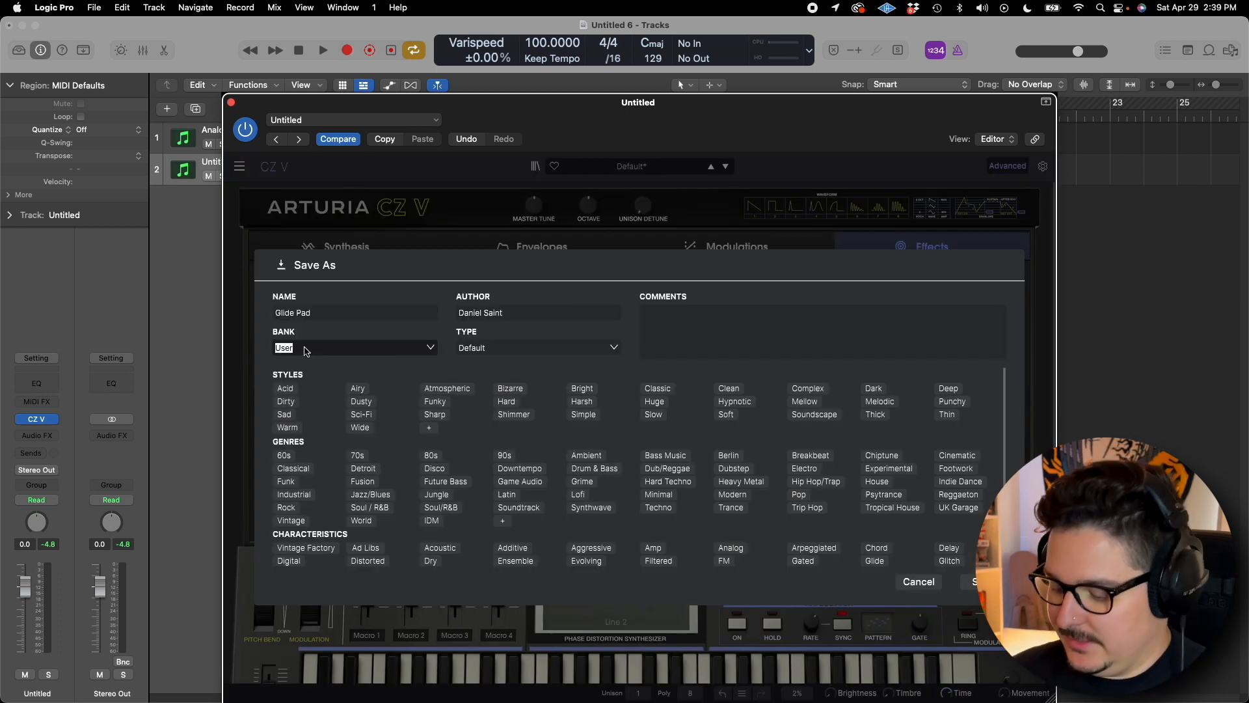
pyautogui.press('BackSpace')
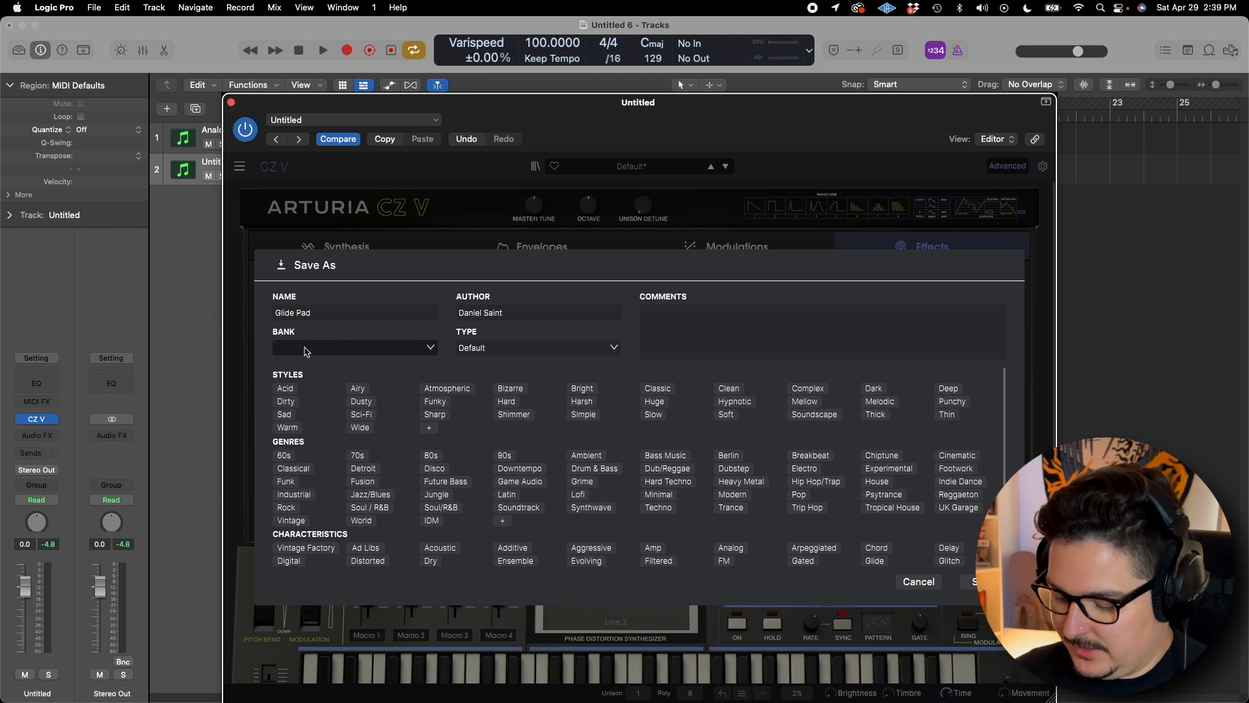
pyautogui.write('new ban')
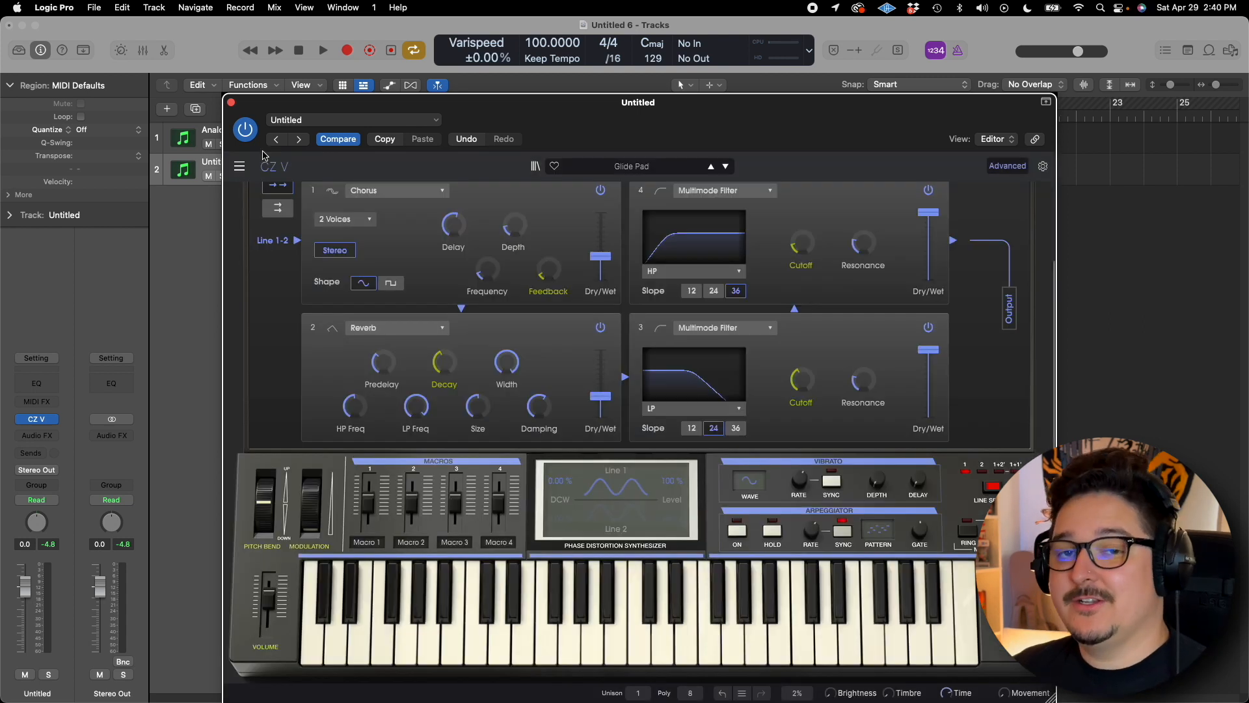
# - Close the CZ V window and open the Analog Lab instrument on track 1
pyautogui.click(233, 103)
pyautogui.click(268, 133)
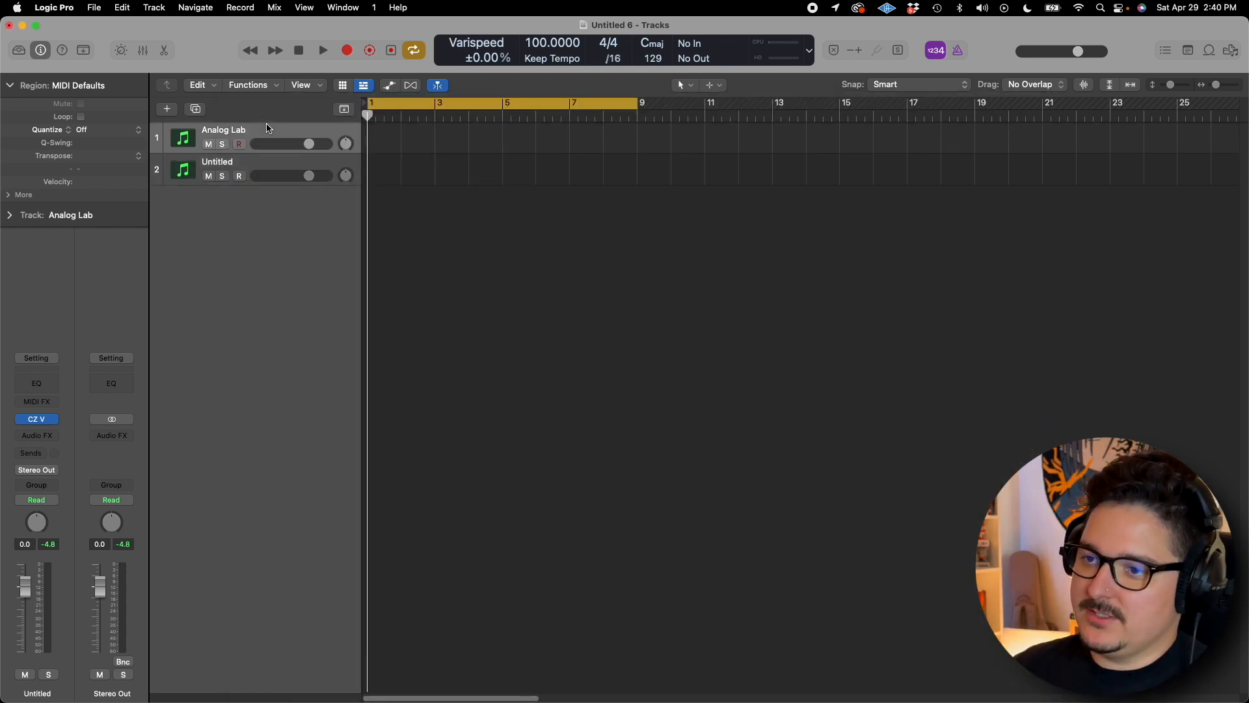
pyautogui.click(41, 418)
# - Load the Glide Pad preset from "new bank" in My Sound Banks and open it for editing
pyautogui.click(449, 228)
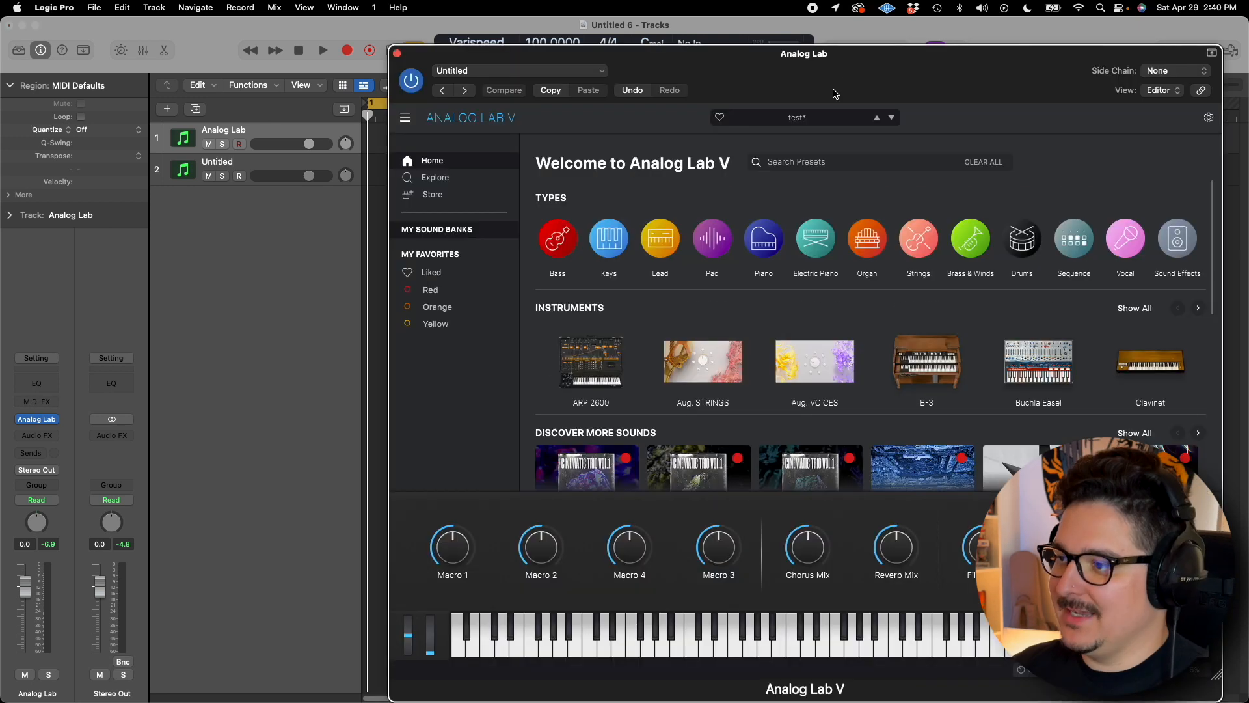
pyautogui.moveTo(837, 74); pyautogui.dragTo(685, 73)
pyautogui.scroll(-1, 899, 368)
pyautogui.click(885, 365)
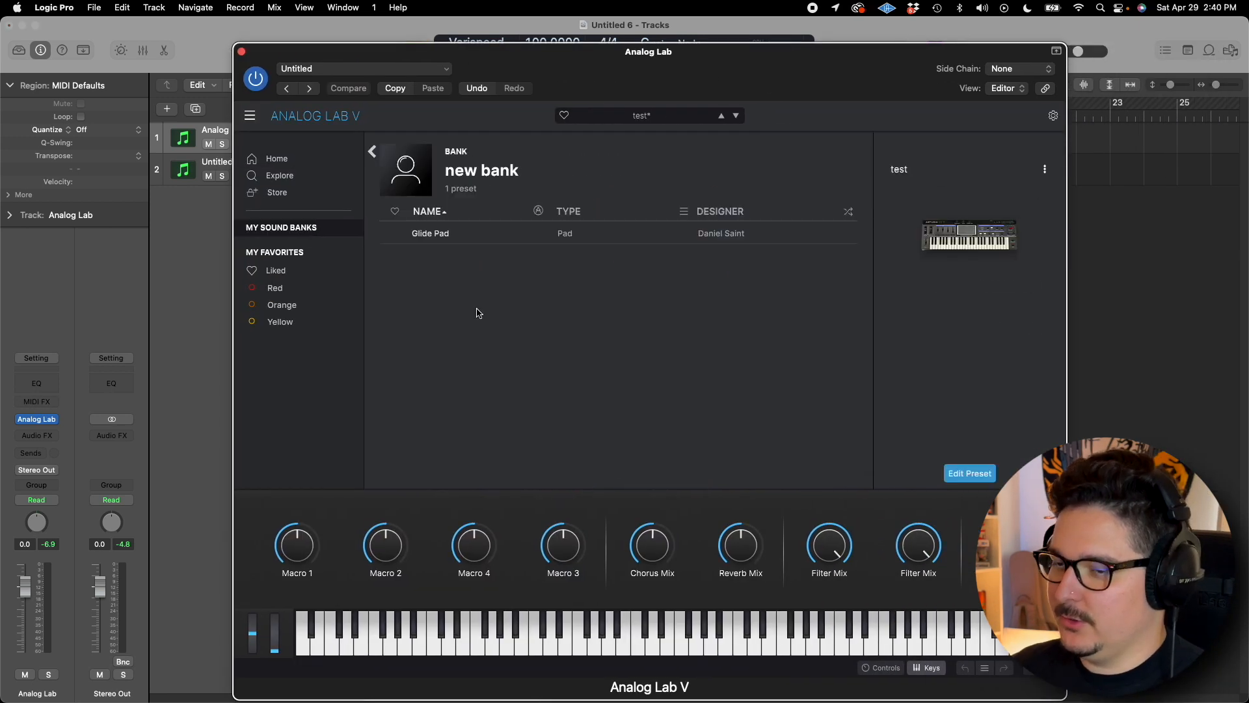
pyautogui.click(479, 233)
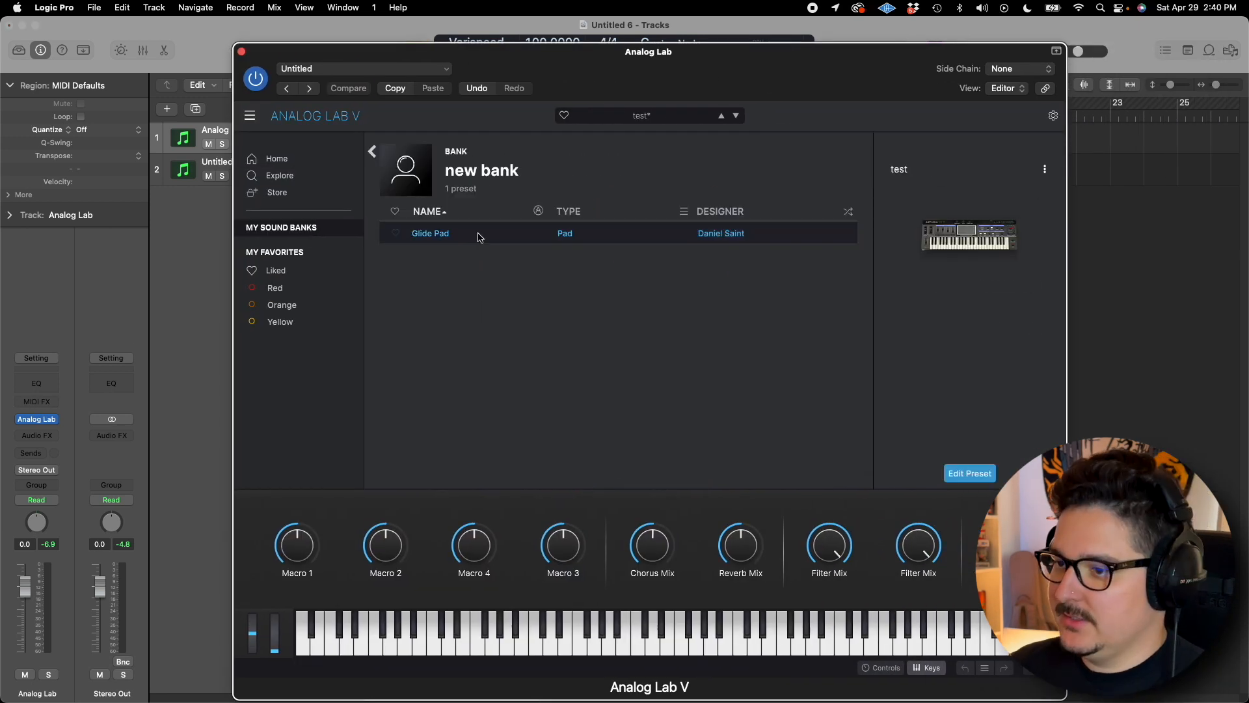
pyautogui.click(966, 474)
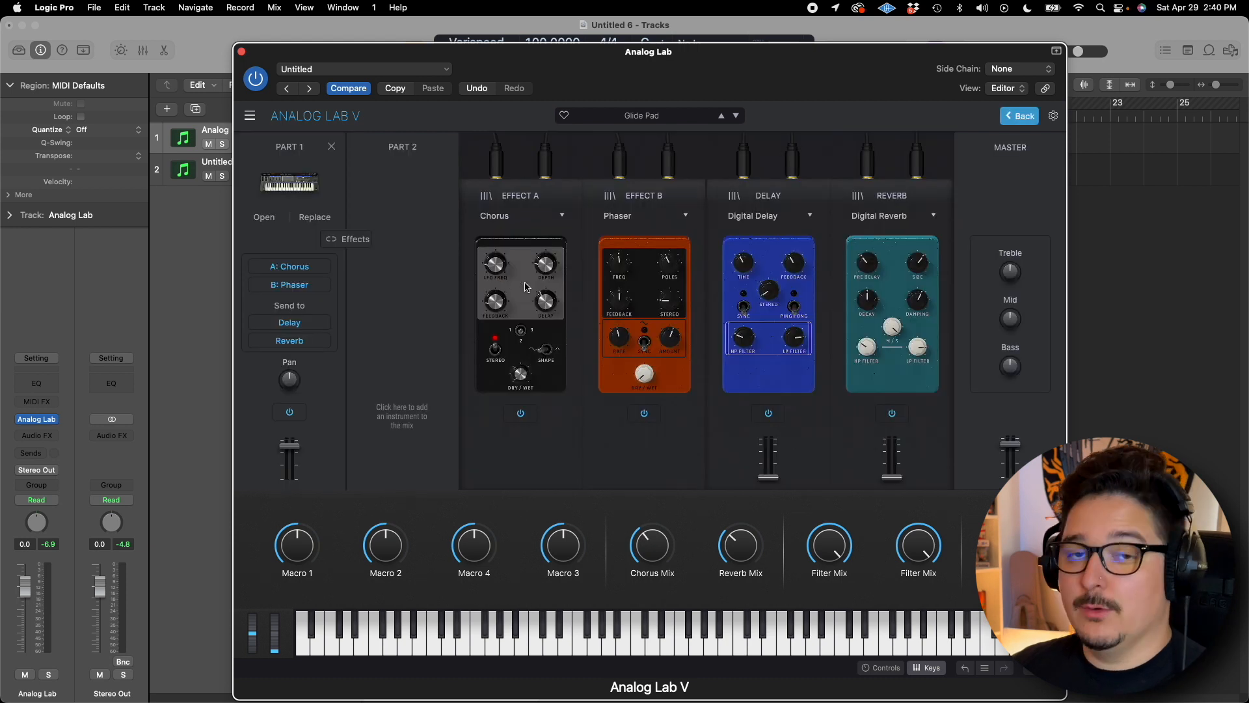
# - Change Effect A to MultiFilter with its Cutoff at about 252 Hz, and set Effect B to None
pyautogui.click(506, 216)
pyautogui.click(499, 263)
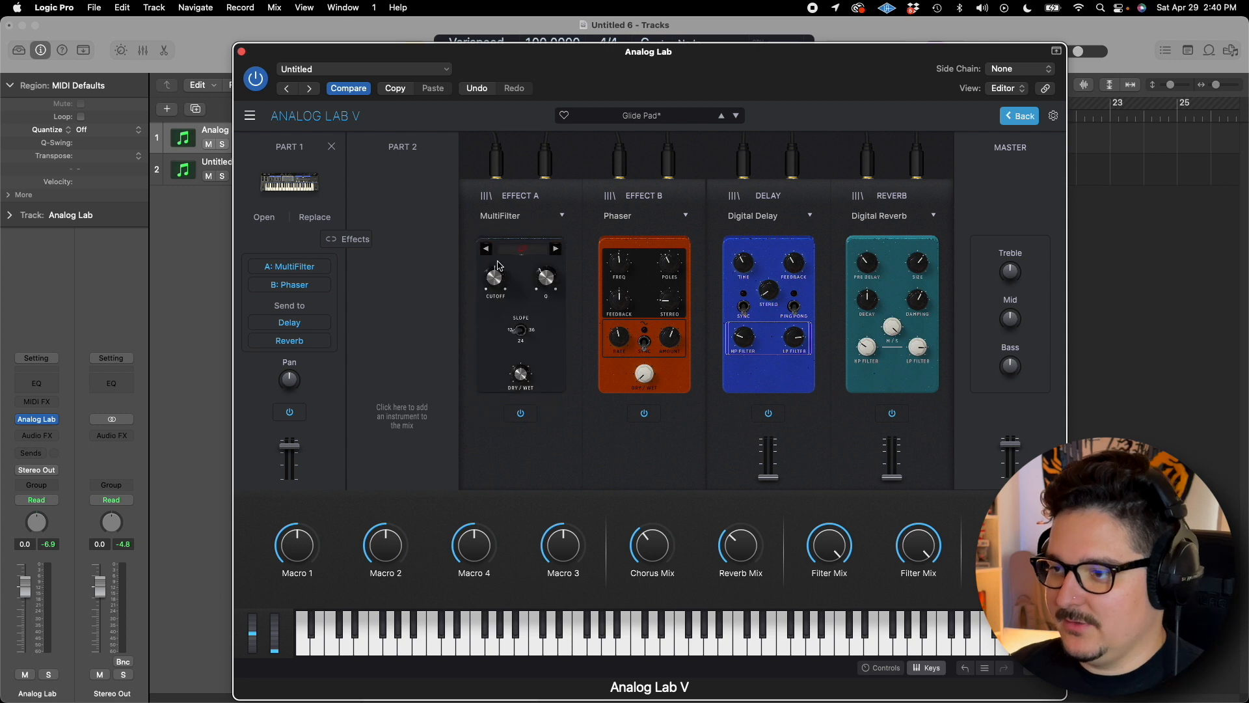
pyautogui.moveTo(494, 279); pyautogui.dragTo(494, 284)
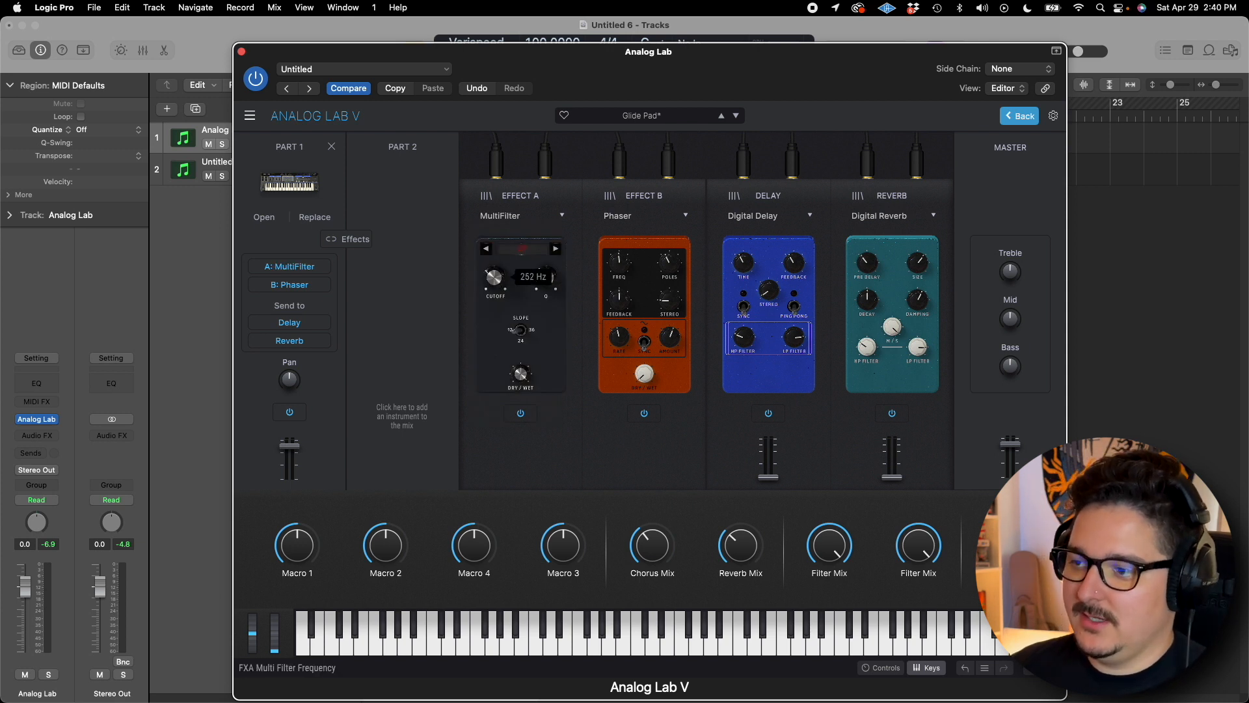
pyautogui.click(629, 217)
pyautogui.click(640, 250)
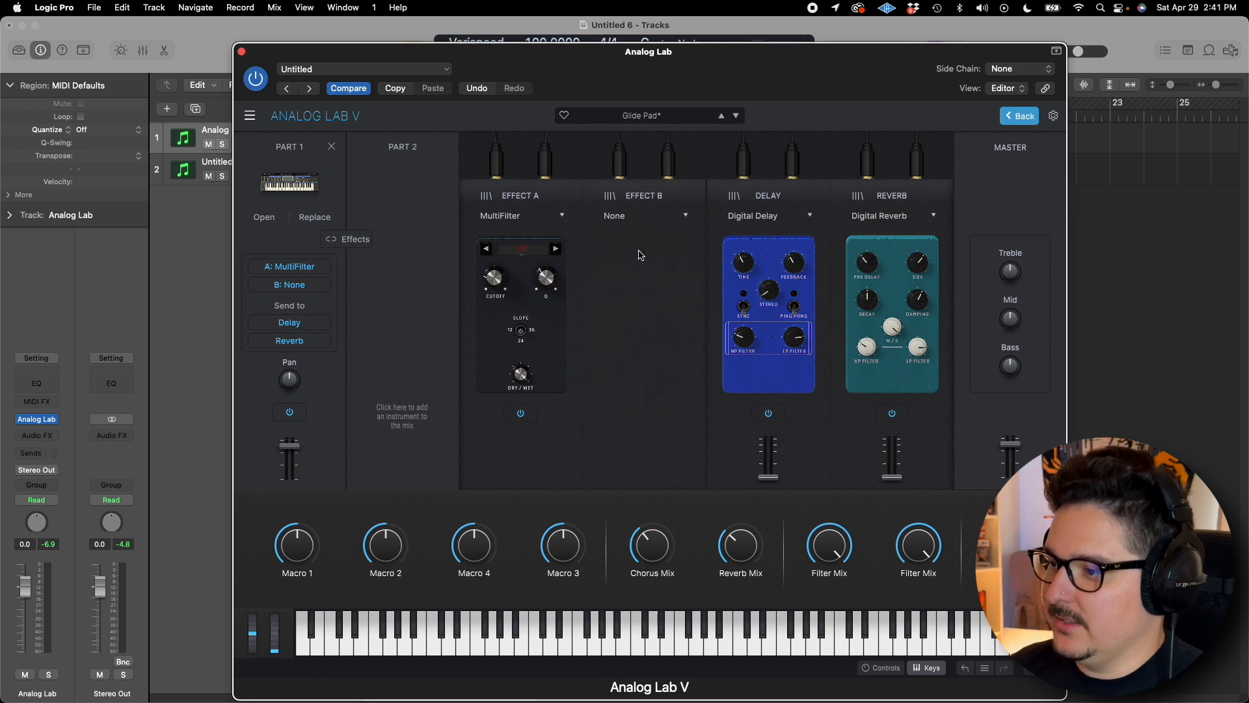
# - Change the Reverb to Small Plate, raise its level slightly, and adjust its Size and Pre Delay
pyautogui.click(886, 218)
pyautogui.click(904, 395)
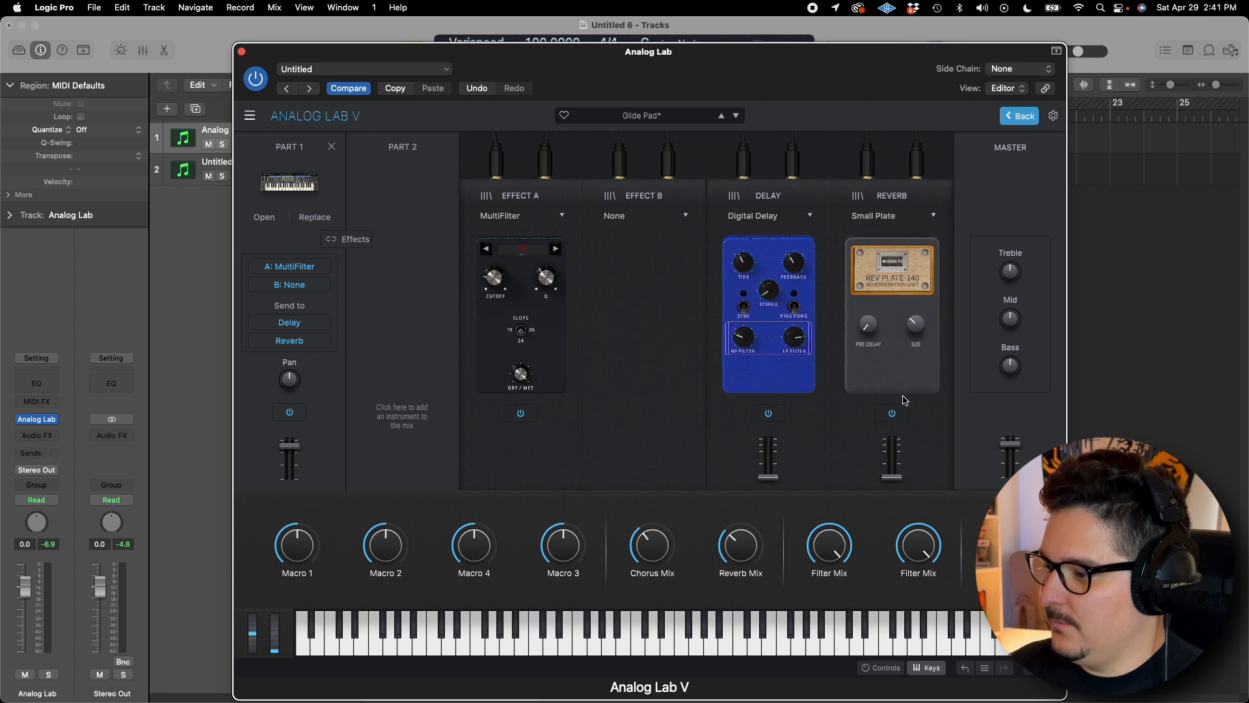
pyautogui.moveTo(894, 478); pyautogui.dragTo(893, 459)
pyautogui.moveTo(915, 323)
pyautogui.moveTo(915, 325); pyautogui.dragTo(868, 306)
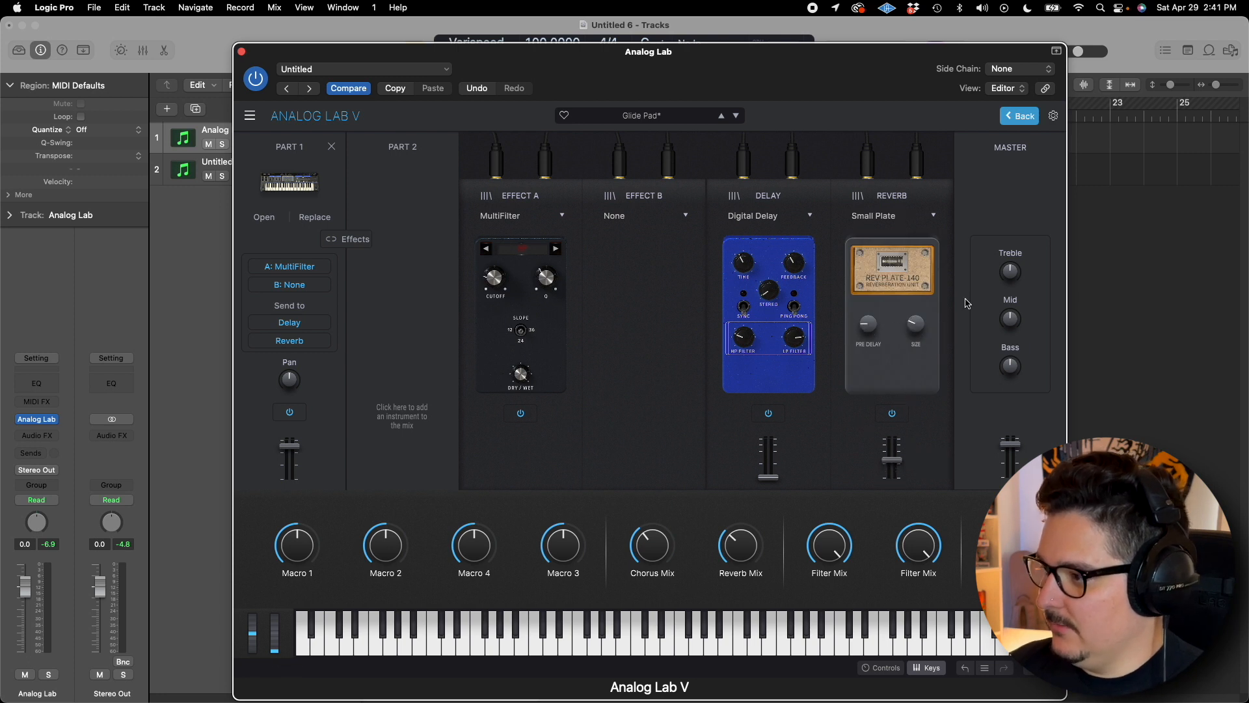
# - Shape the Master EQ by slightly lowering Treble and Bass and raising Mid to about 1.36 dB
pyautogui.moveTo(1013, 271); pyautogui.dragTo(1013, 276)
pyautogui.moveTo(1011, 367); pyautogui.dragTo(1012, 373)
pyautogui.moveTo(1011, 320); pyautogui.dragTo(1011, 317)
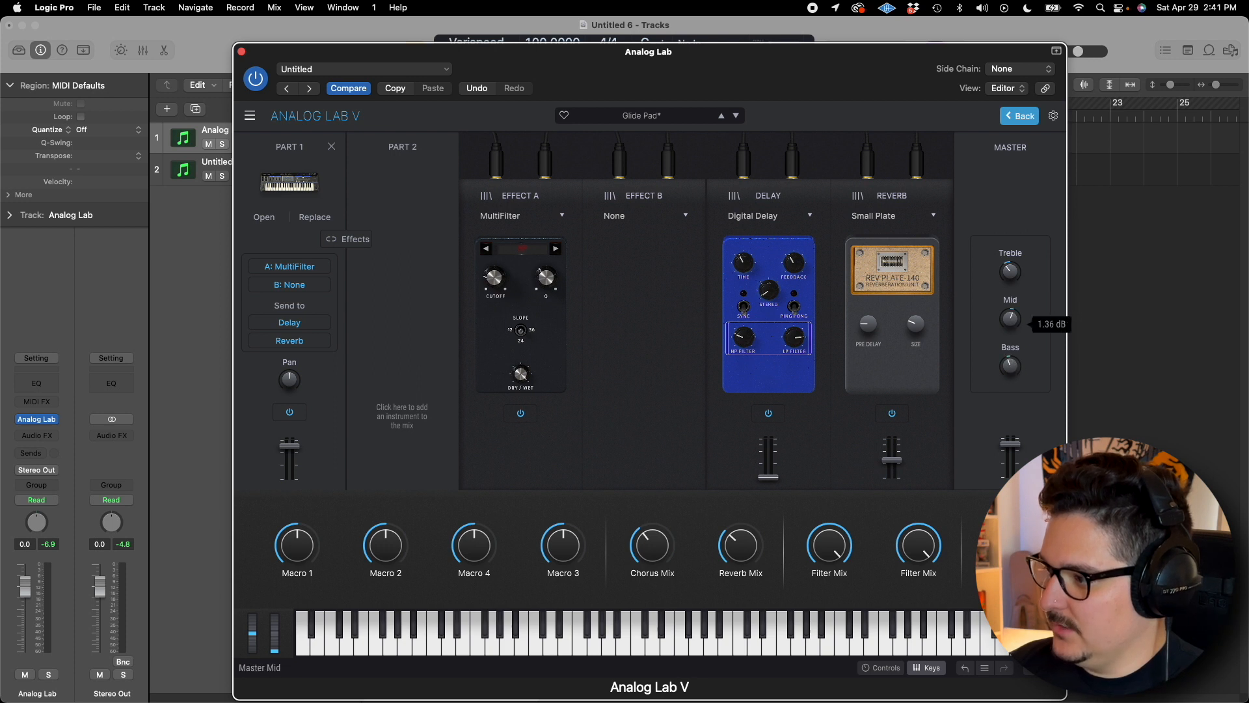